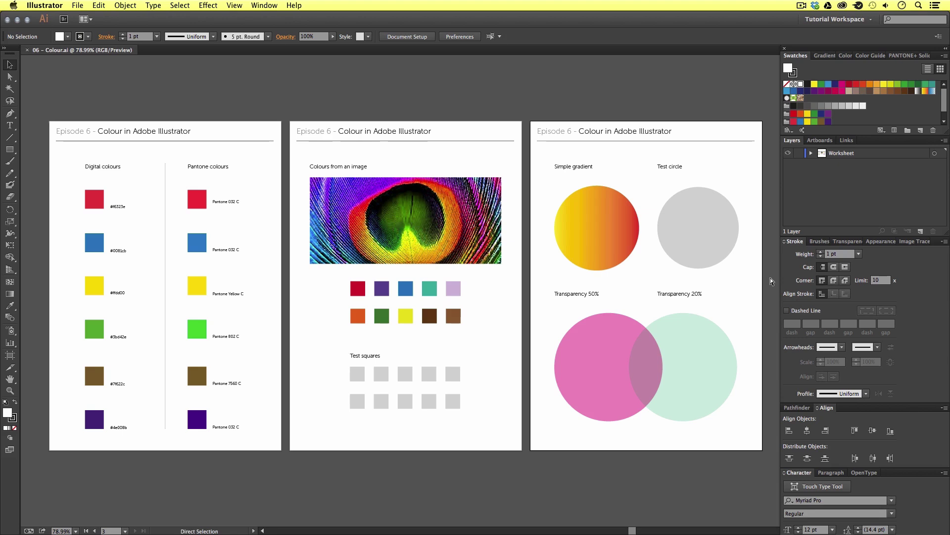
Switch to Finder and browse the project folder through 06 – COLOUR and VERSIONS to the 01 – CC folder.
{"action": "key", "text": "super+Tab"}
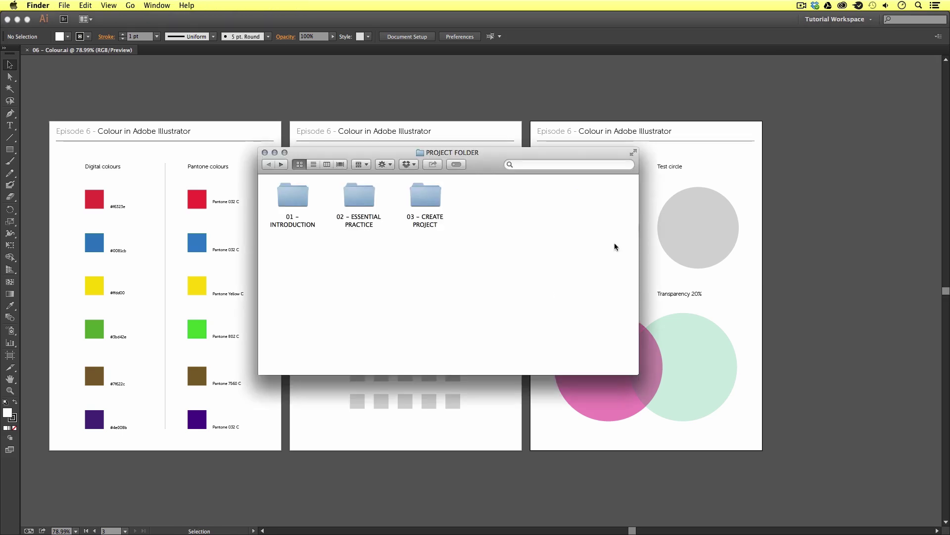
{"action": "double_click", "coordinate": [287, 190]}
{"action": "double_click", "coordinate": [558, 196]}
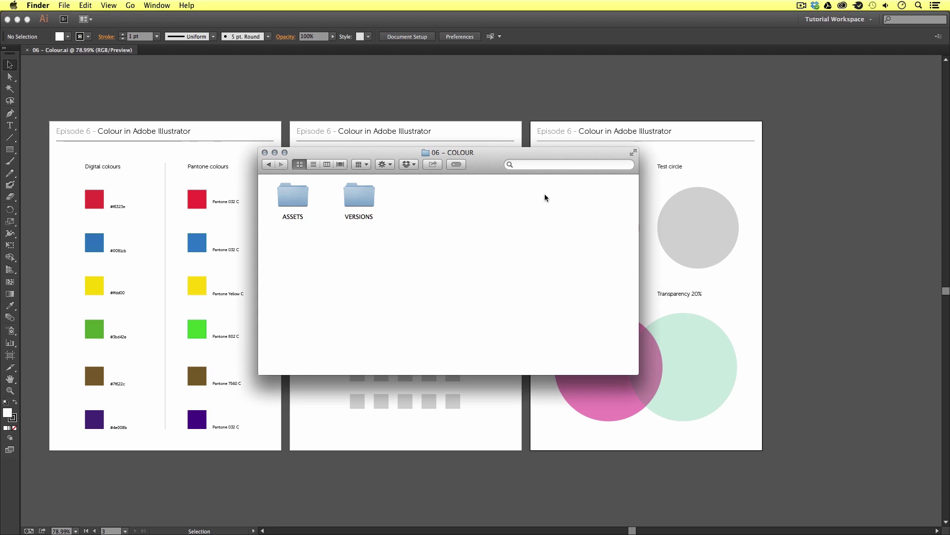
{"action": "double_click", "coordinate": [352, 198]}
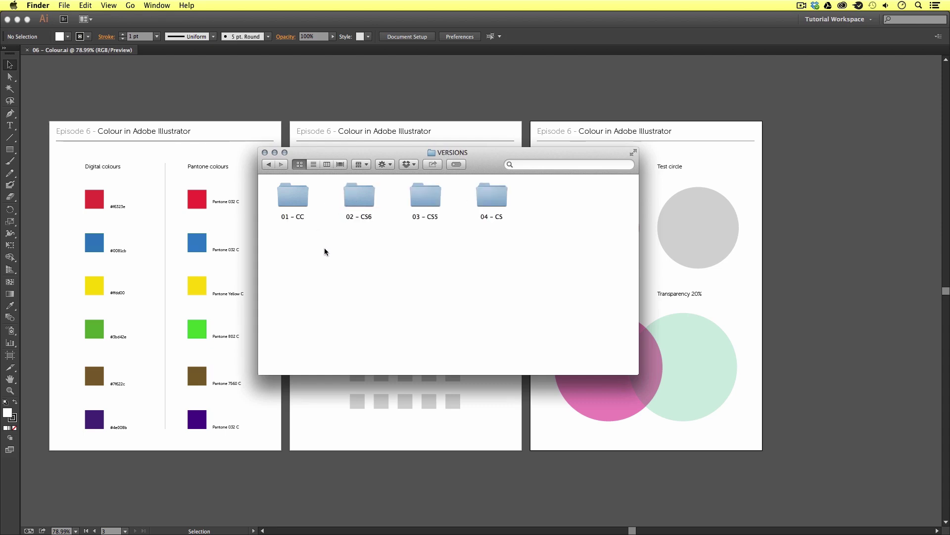
{"action": "double_click", "coordinate": [291, 196]}
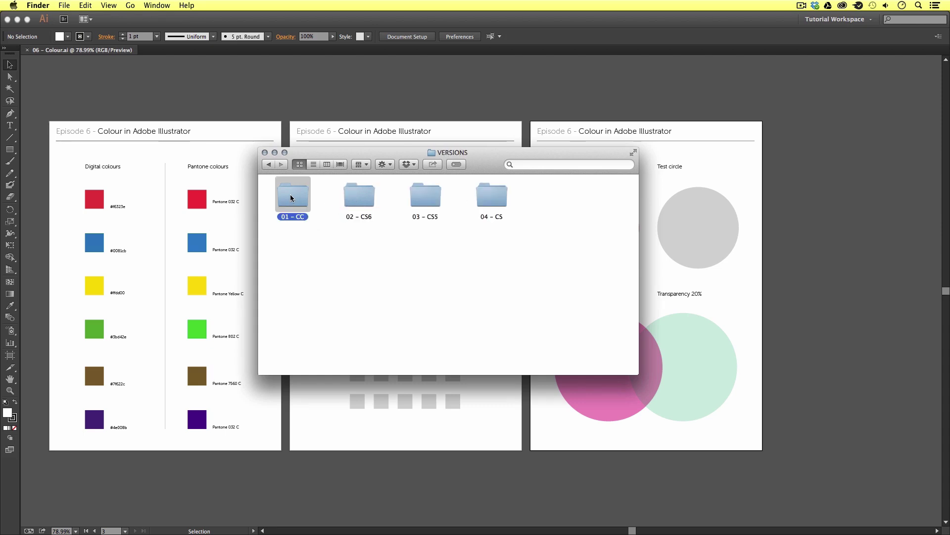
{"action": "double_click", "coordinate": [292, 196]}
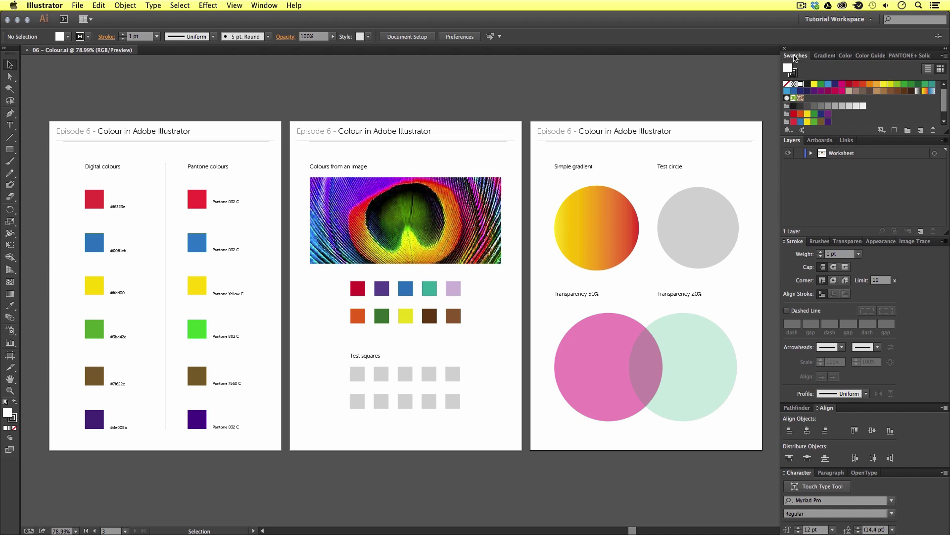
Detach the Swatches, Gradient, Color, Color Guide and PANTONE+ Solid Coated panels so they float over the artboards.
{"action": "left_click_drag", "start_coordinate": [795, 58], "coordinate": [336, 74]}
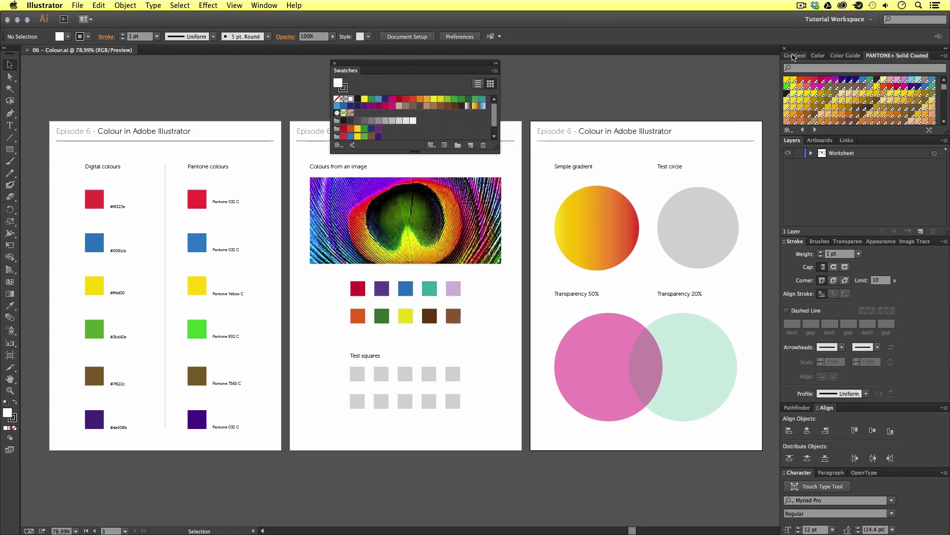
{"action": "left_click_drag", "start_coordinate": [793, 57], "coordinate": [527, 62]}
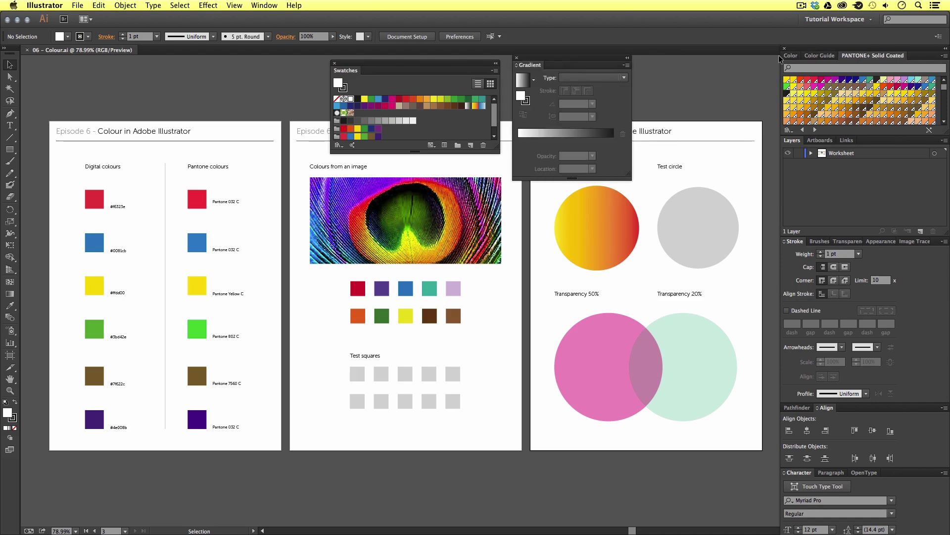
{"action": "left_click_drag", "start_coordinate": [791, 56], "coordinate": [498, 209]}
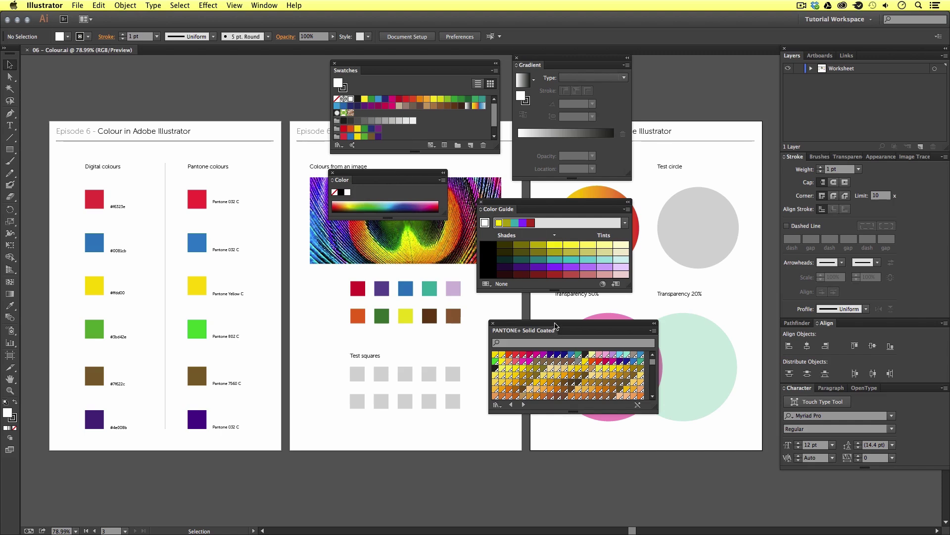
{"action": "left_click_drag", "start_coordinate": [555, 326], "coordinate": [557, 326]}
{"action": "left_click_drag", "start_coordinate": [550, 62], "coordinate": [551, 64]}
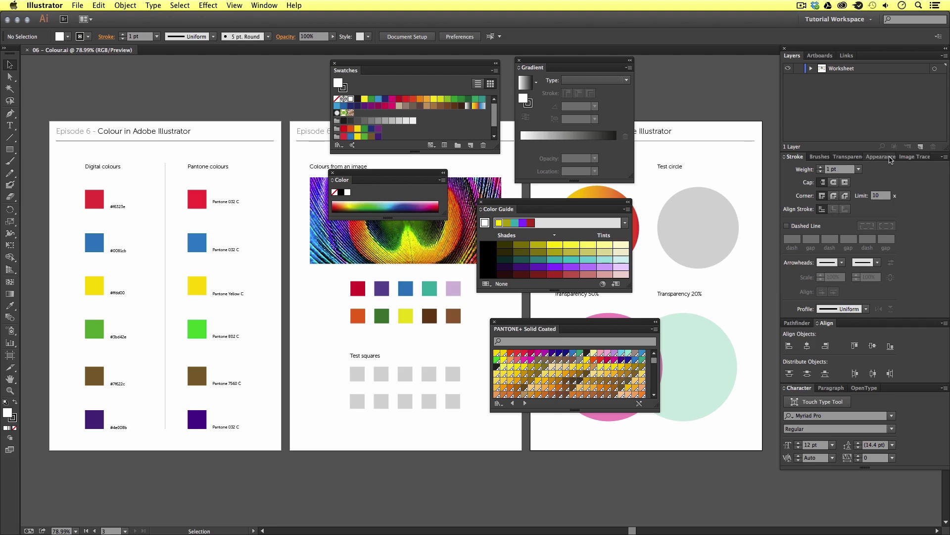
Float the Transparency panel below Color and tidy the floating panels, making the Swatches panel taller.
{"action": "left_click_drag", "start_coordinate": [848, 156], "coordinate": [313, 246]}
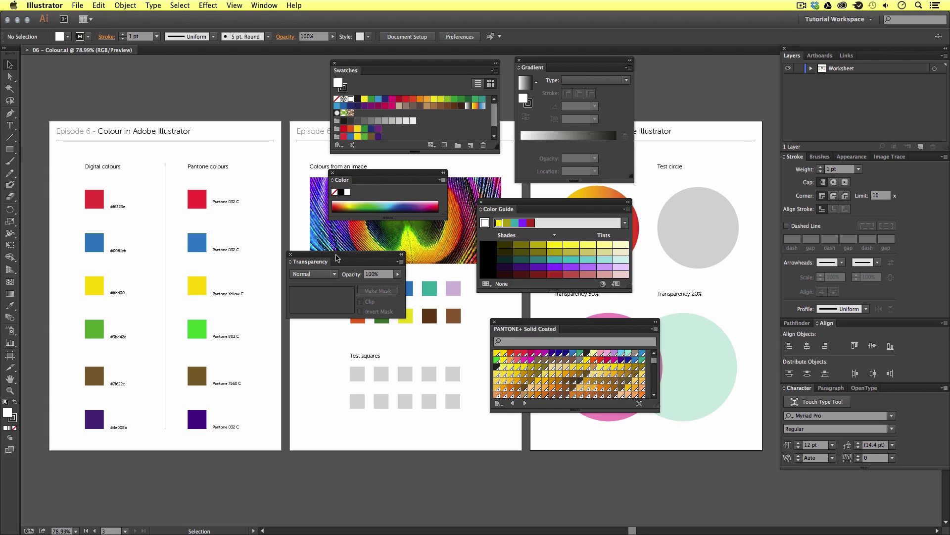
{"action": "left_click_drag", "start_coordinate": [335, 258], "coordinate": [362, 255]}
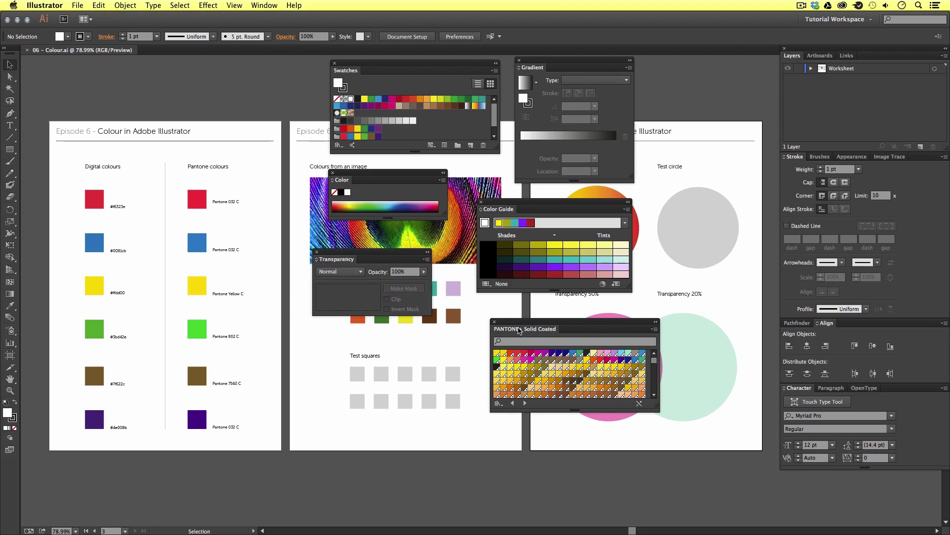
{"action": "mouse_move", "coordinate": [520, 329]}
{"action": "left_mouse_down"}
{"action": "mouse_move", "coordinate": [533, 329]}
{"action": "mouse_move", "coordinate": [504, 327]}
{"action": "left_mouse_up"}
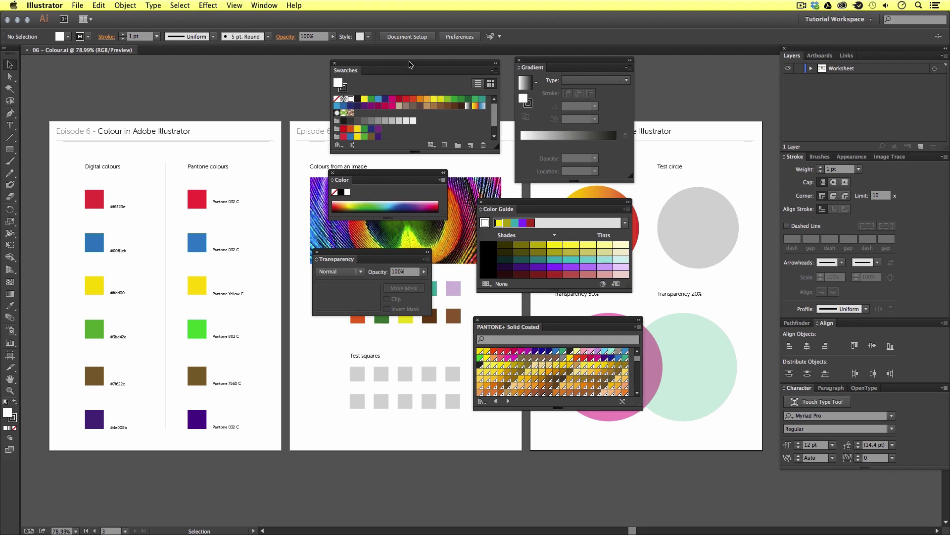
{"action": "left_click_drag", "start_coordinate": [410, 64], "coordinate": [403, 66]}
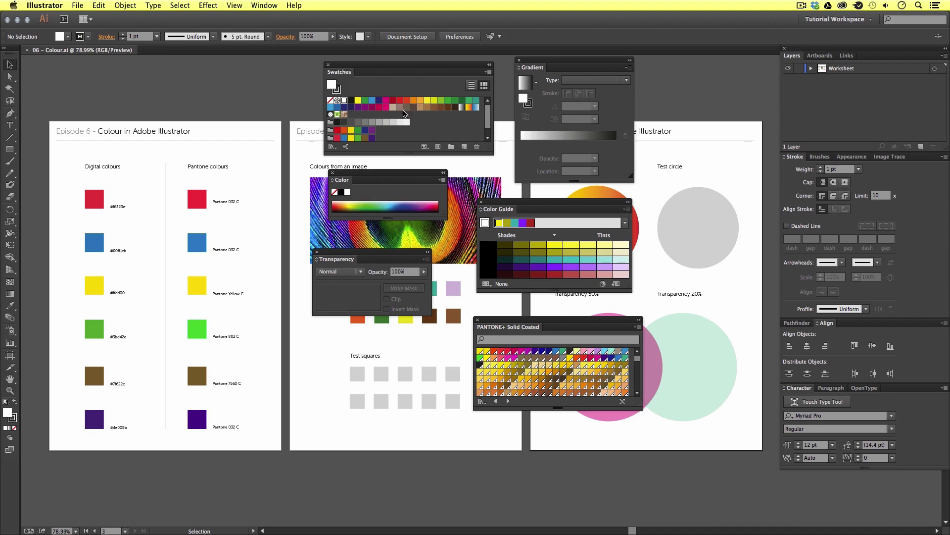
{"action": "left_click_drag", "start_coordinate": [492, 153], "coordinate": [491, 165]}
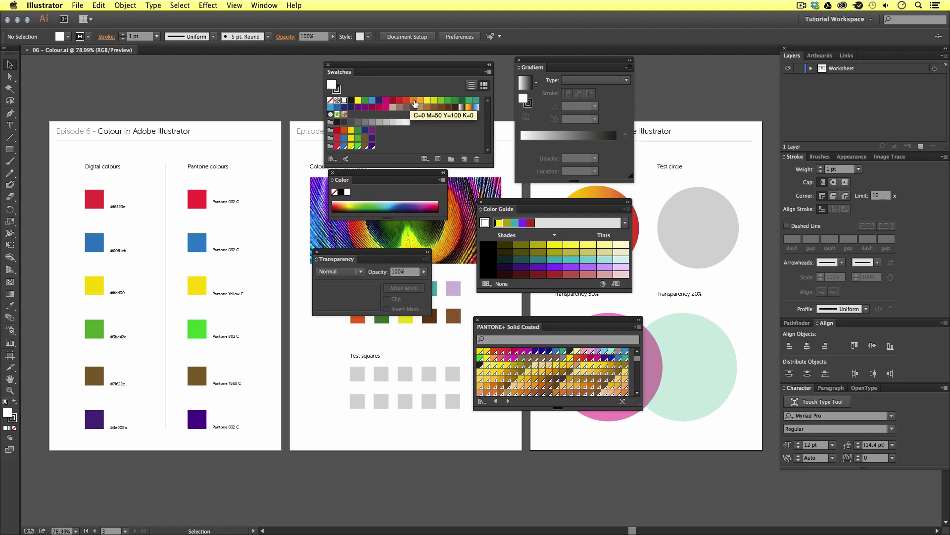
Inspect the swatch options of the CMYK Magenta swatch and accept them without changes.
{"action": "double_click", "coordinate": [387, 102]}
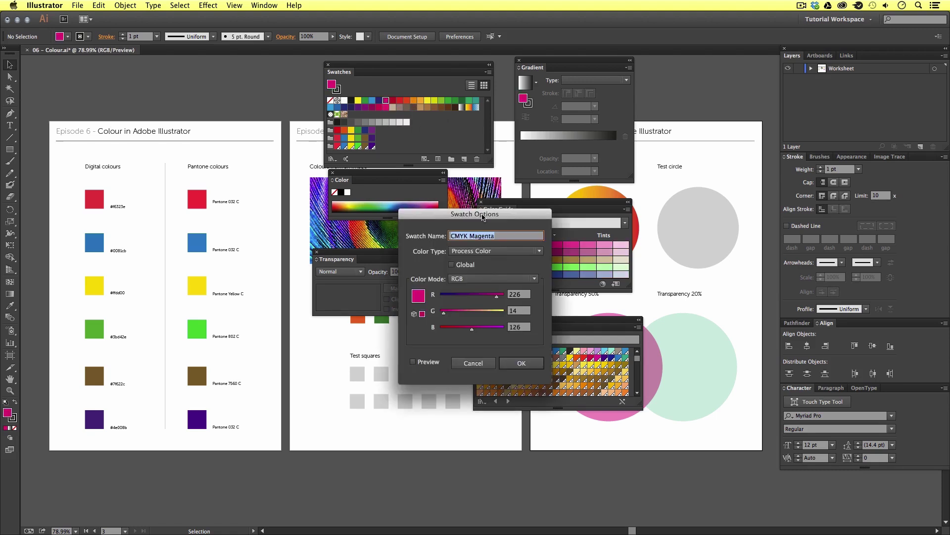
{"action": "left_click_drag", "start_coordinate": [480, 214], "coordinate": [453, 183]}
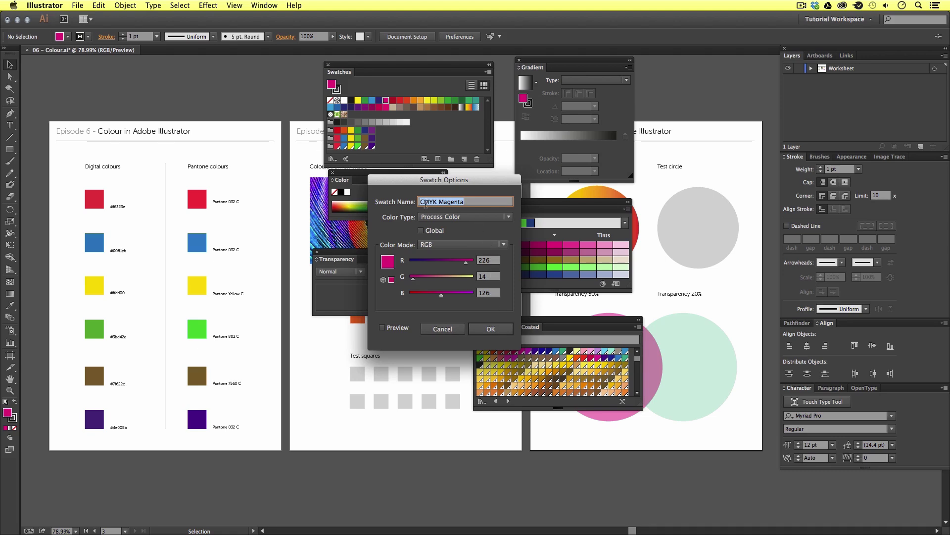
{"action": "left_click", "coordinate": [491, 331]}
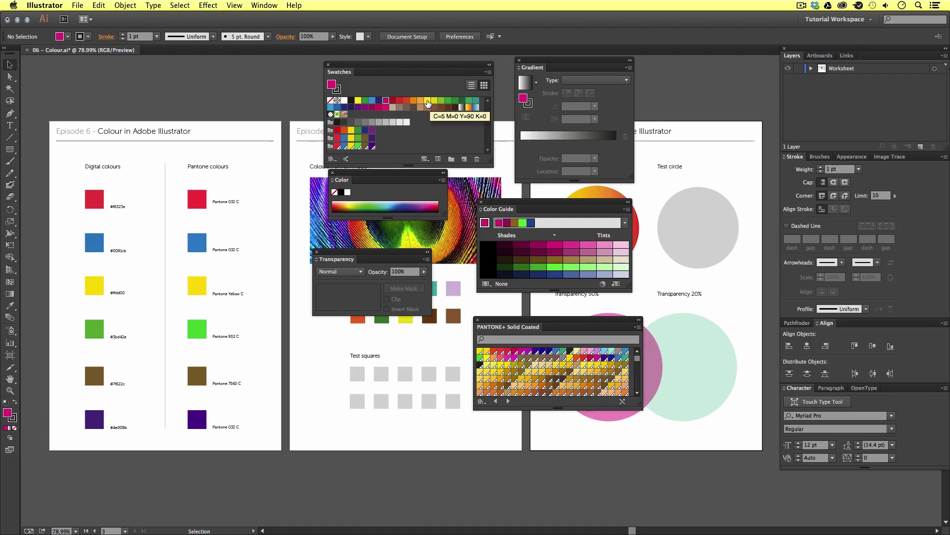
Switch the document colour mode to CMYK and inspect the options of the C=35 M=100 Y=35 K=10 swatch.
{"action": "left_click", "coordinate": [78, 6]}
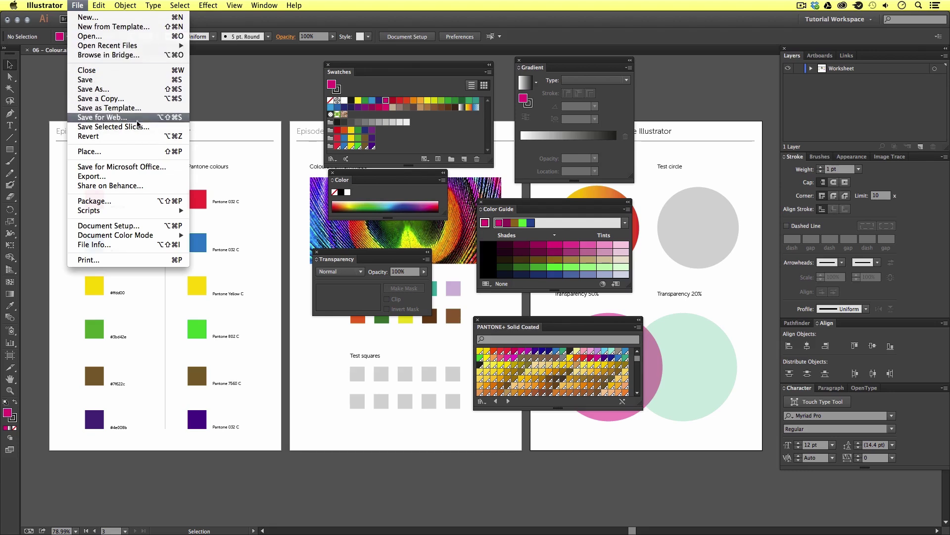
{"action": "mouse_move", "coordinate": [163, 236]}
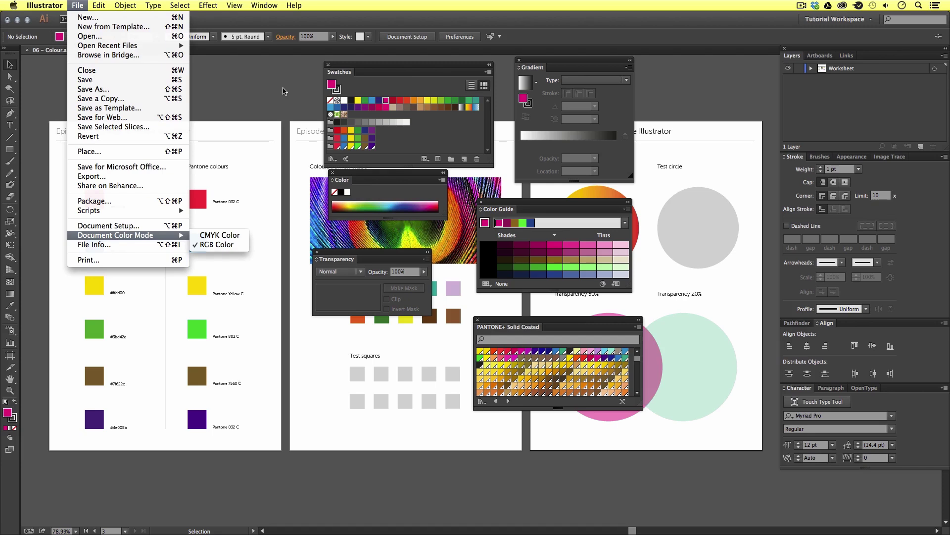
{"action": "left_click", "coordinate": [228, 235]}
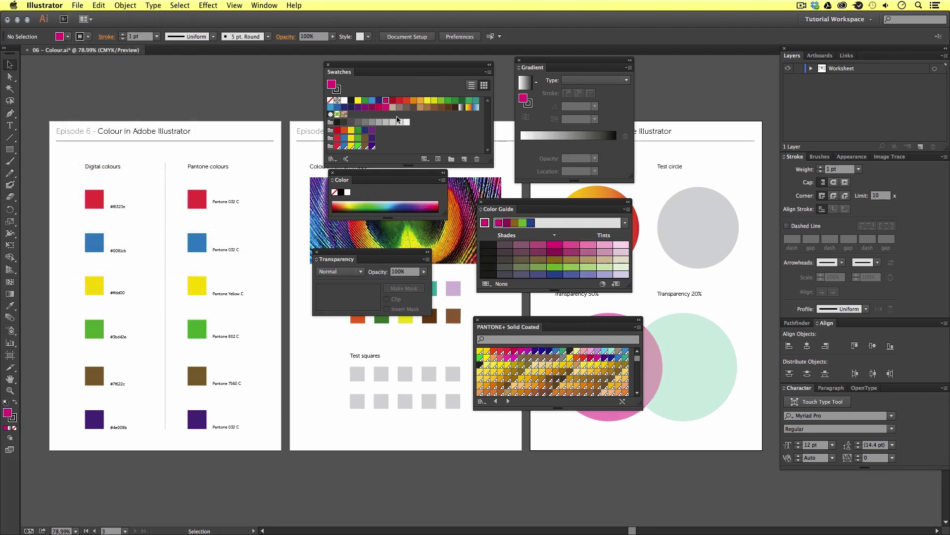
{"action": "double_click", "coordinate": [372, 108]}
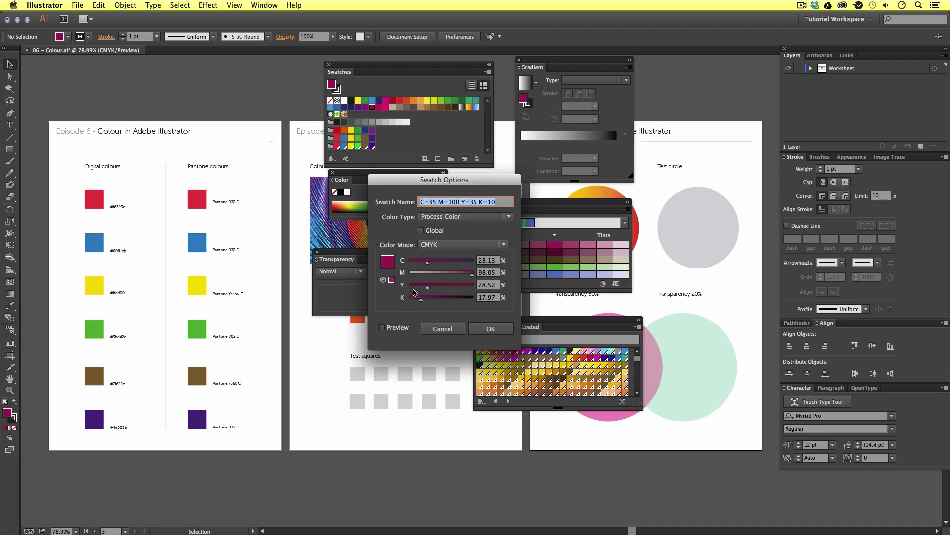
{"action": "left_click", "coordinate": [490, 329]}
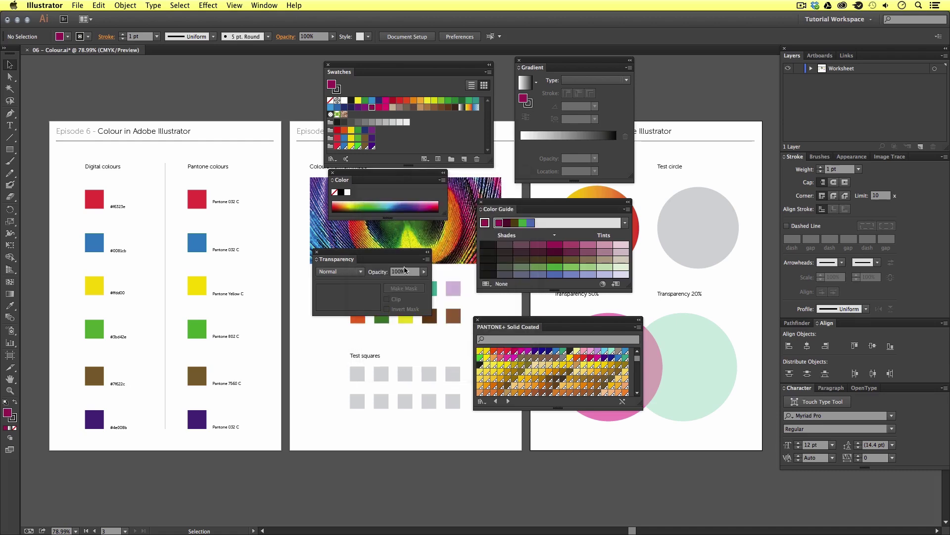
Return the document colour mode to RGB and choose the yellow, then the orange-red swatch as the fill colour.
{"action": "left_click", "coordinate": [80, 6]}
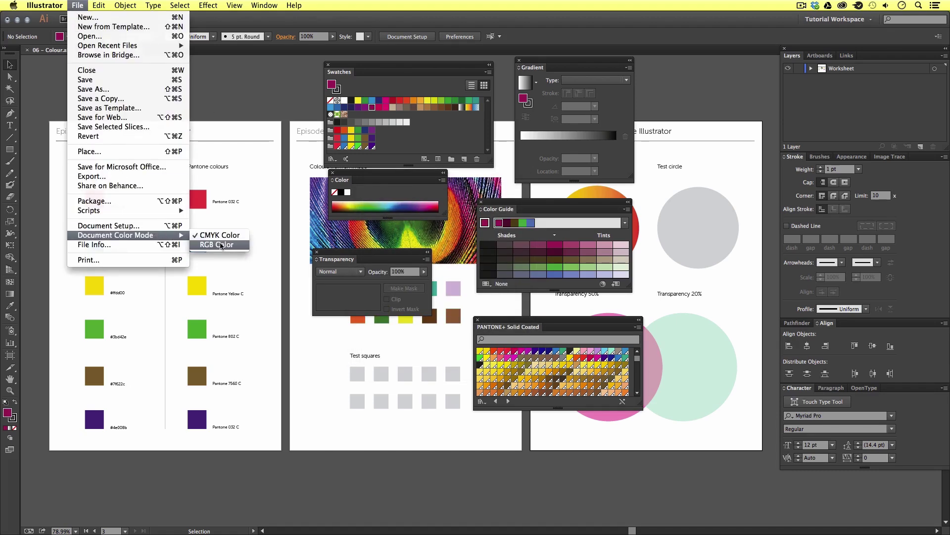
{"action": "left_click", "coordinate": [221, 245]}
{"action": "left_click", "coordinate": [427, 101]}
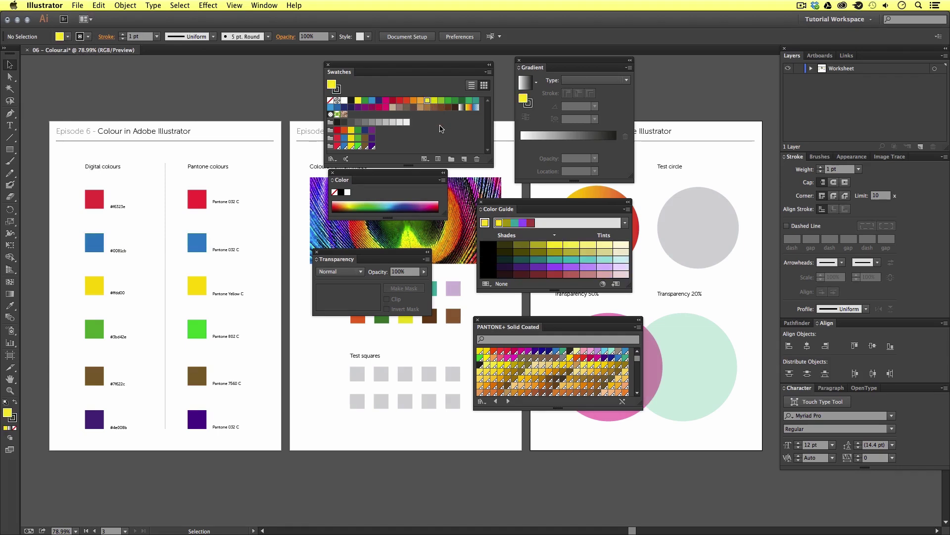
{"action": "left_click", "coordinate": [406, 101]}
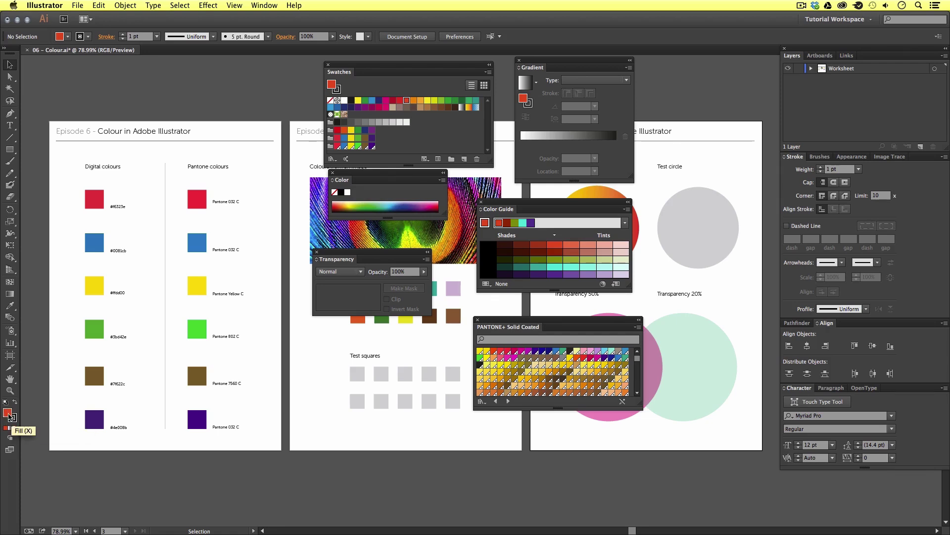
Set the fill to the green 47a87e with the Color Picker, after trying purple and blue hues.
{"action": "double_click", "coordinate": [8, 414]}
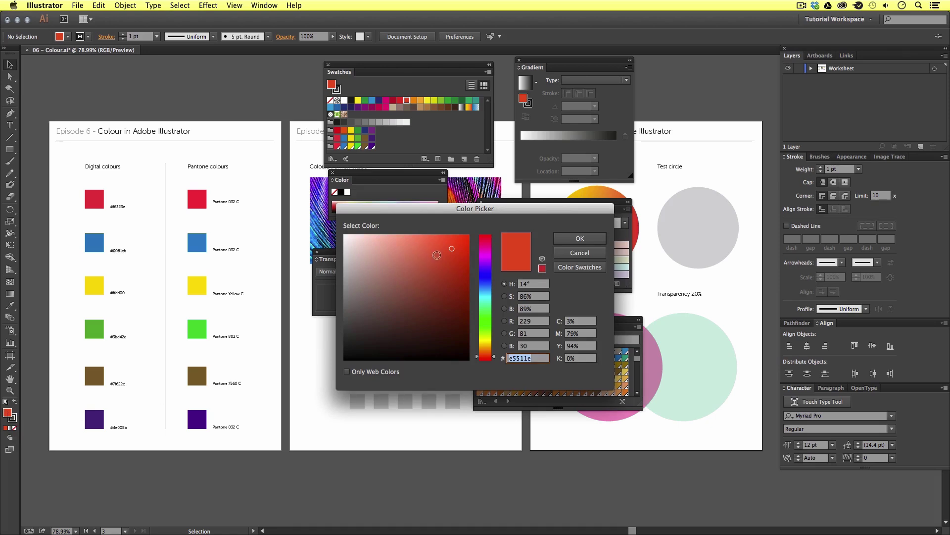
{"action": "left_click_drag", "start_coordinate": [446, 214], "coordinate": [446, 203]}
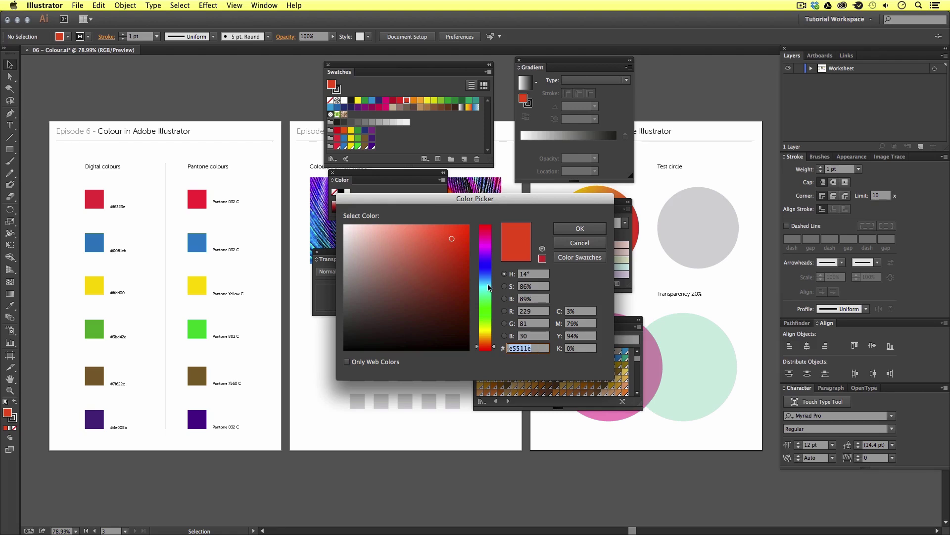
{"action": "left_click", "coordinate": [487, 252]}
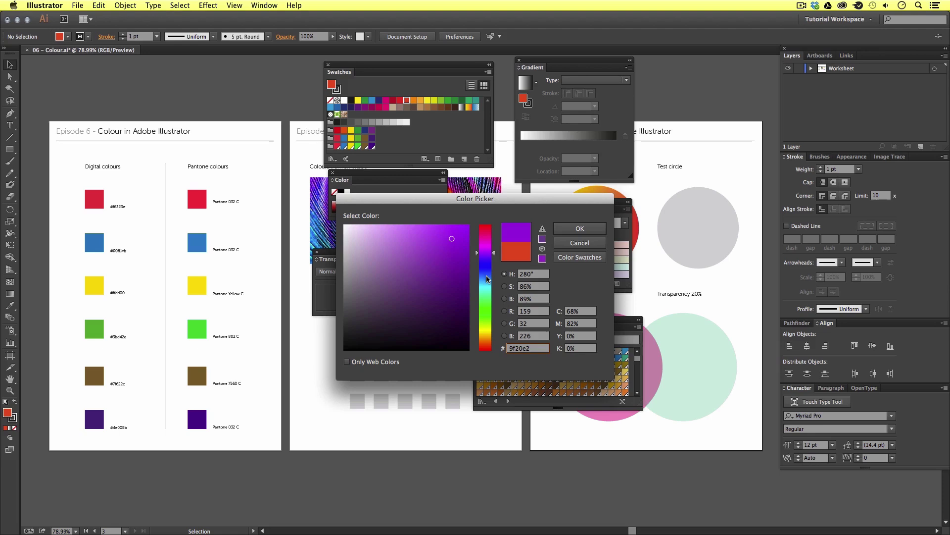
{"action": "key", "text": "BackSpace"}
{"action": "key", "text": "BackSpace"}
{"action": "key", "text": "BackSpace"}
{"action": "key", "text": "BackSpace"}
{"action": "key", "text": "BackSpace"}
{"action": "key", "text": "BackSpace"}
{"action": "type", "text": "20e28f"}
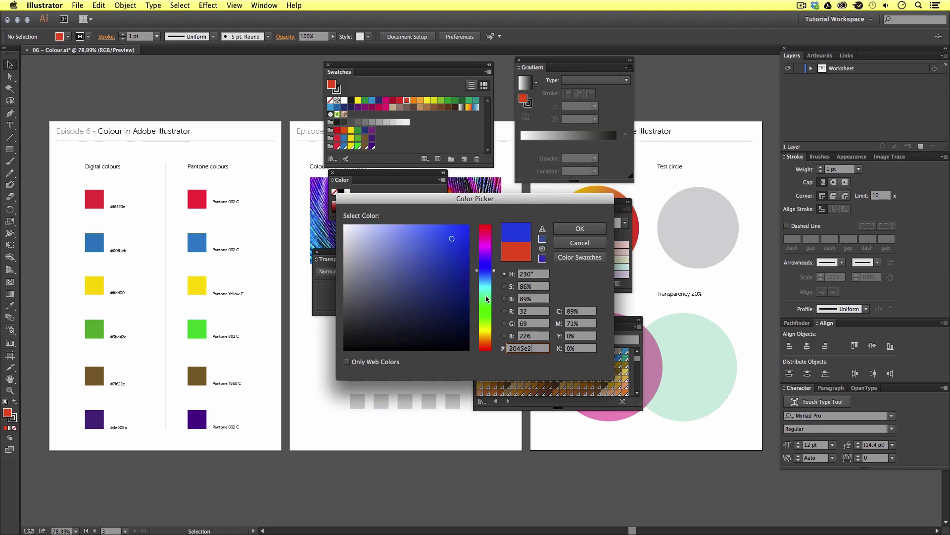
{"action": "left_click", "coordinate": [416, 268]}
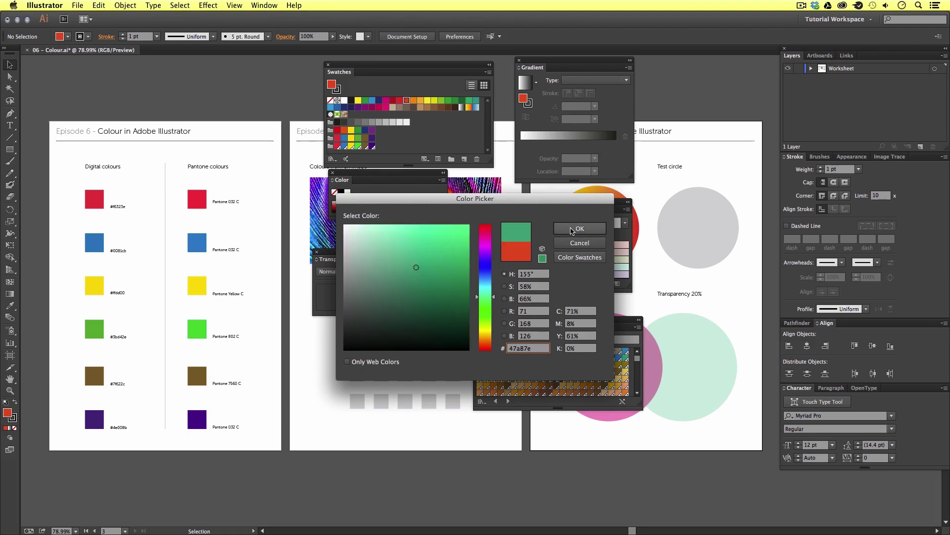
{"action": "left_click", "coordinate": [572, 231]}
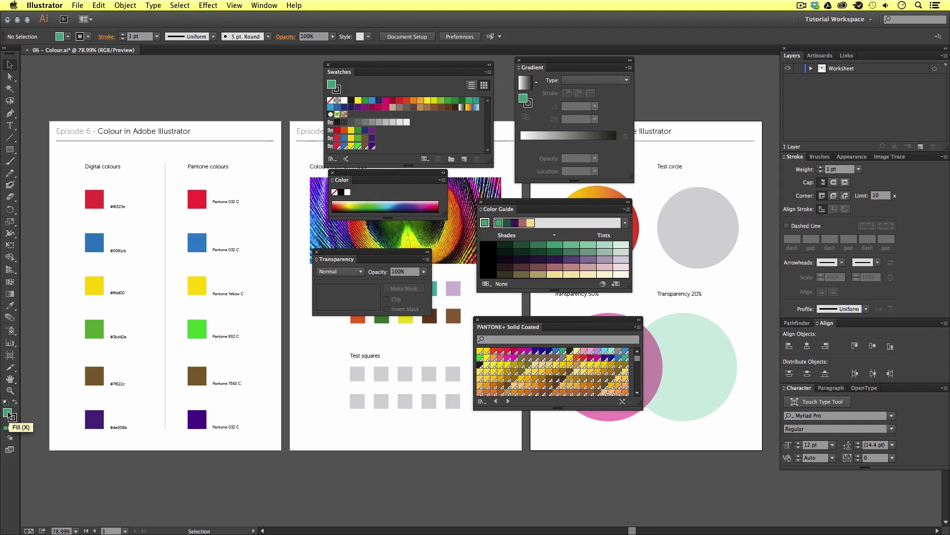
Add the green fill colour to the Swatches panel as a new swatch and accept its swatch options.
{"action": "left_click_drag", "start_coordinate": [8, 415], "coordinate": [441, 121]}
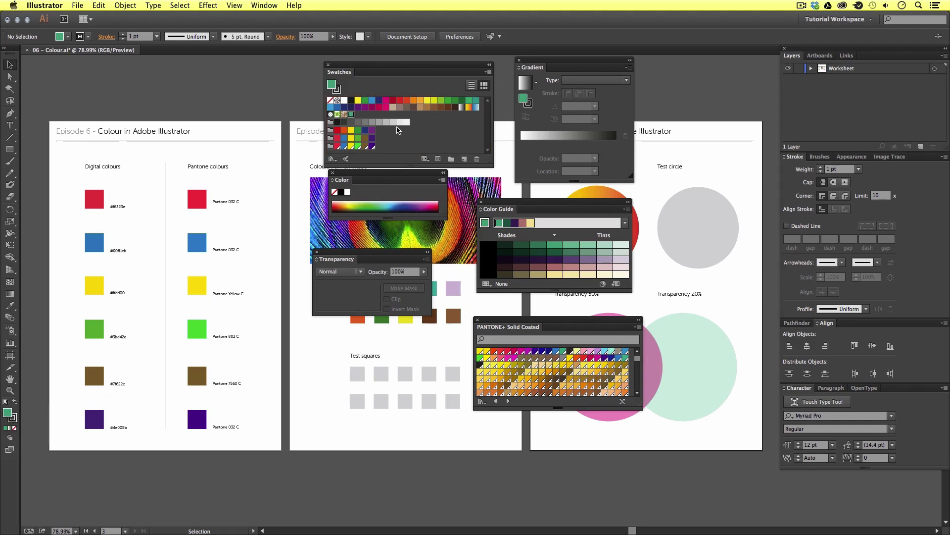
{"action": "double_click", "coordinate": [351, 115]}
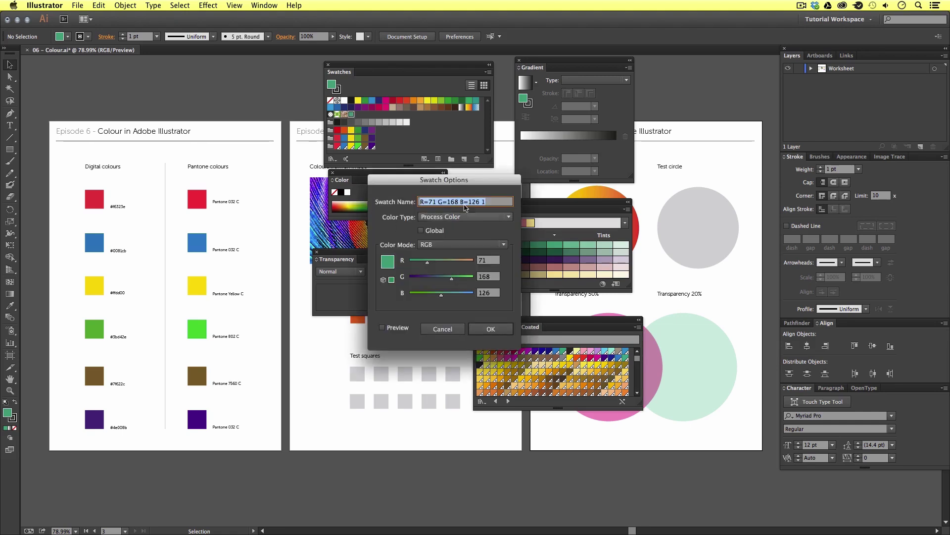
{"action": "left_click", "coordinate": [490, 330]}
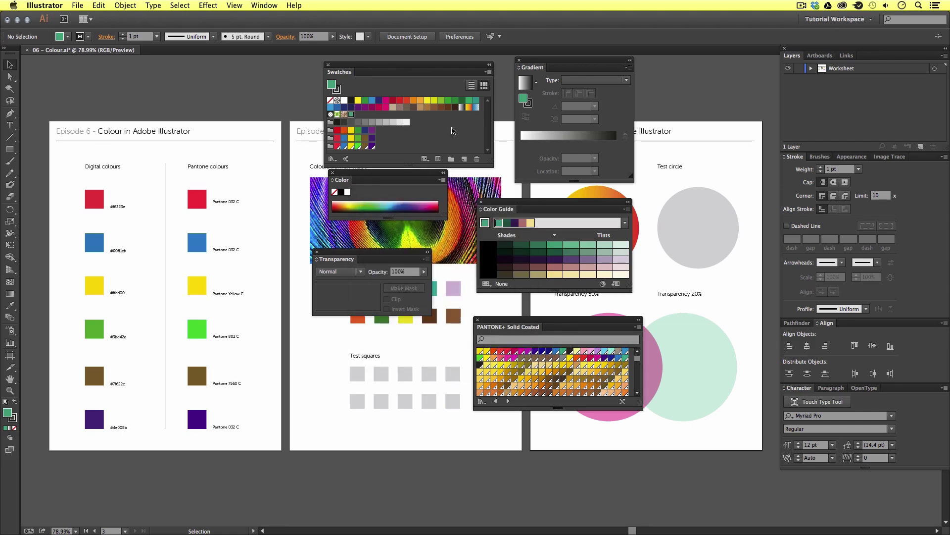
{"action": "left_click", "coordinate": [452, 138]}
{"action": "left_click_drag", "start_coordinate": [430, 69], "coordinate": [445, 64]}
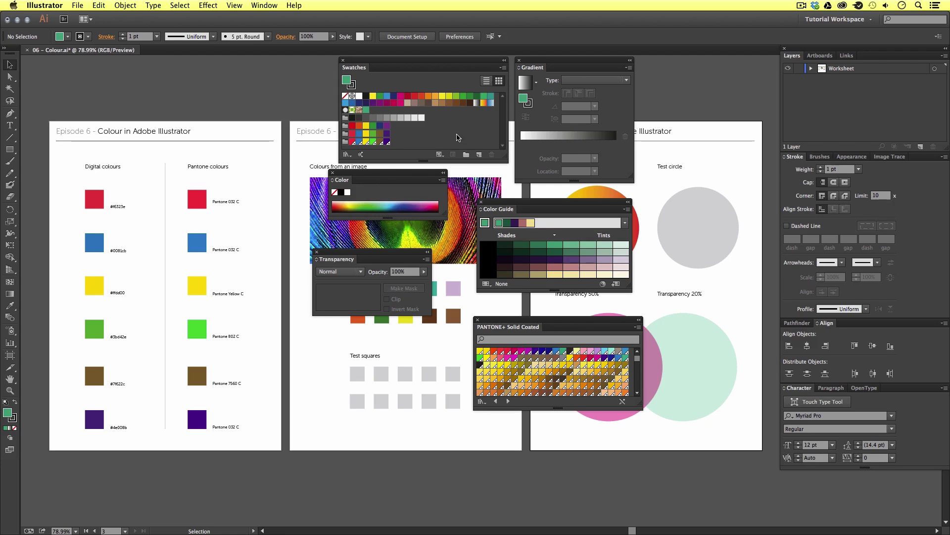
Move the Transparency panel clear of the Color panel and expand the Color panel to show its CMYK sliders.
{"action": "left_click_drag", "start_coordinate": [400, 256], "coordinate": [429, 323]}
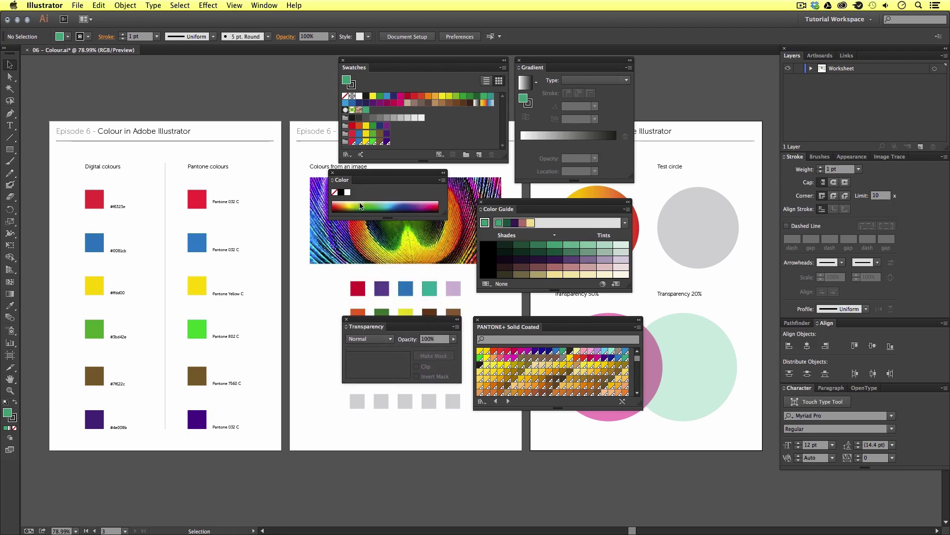
{"action": "left_click", "coordinate": [333, 180]}
{"action": "left_click", "coordinate": [332, 180]}
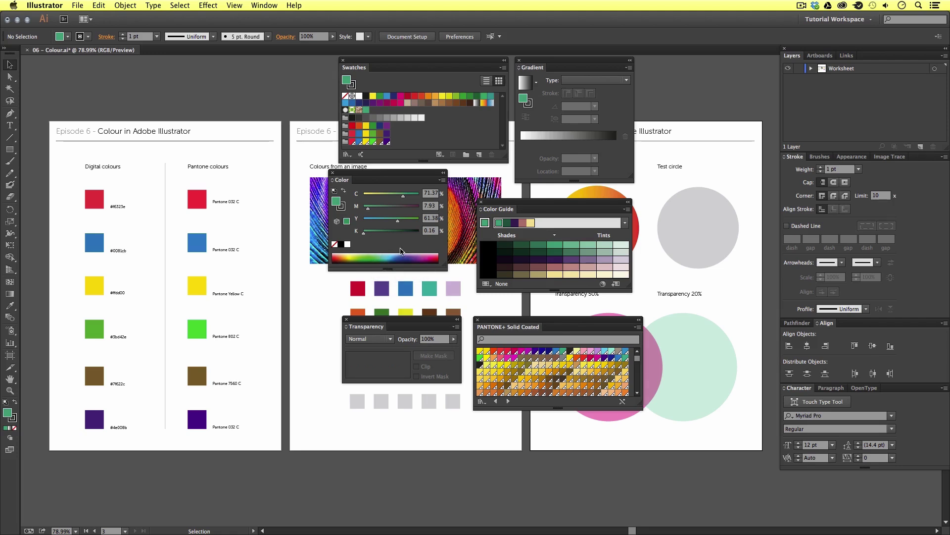
Sample purple, green, and finally blue-violet from the colour spectrum, and add the blue-violet fill to the Swatches panel.
{"action": "left_click", "coordinate": [421, 253]}
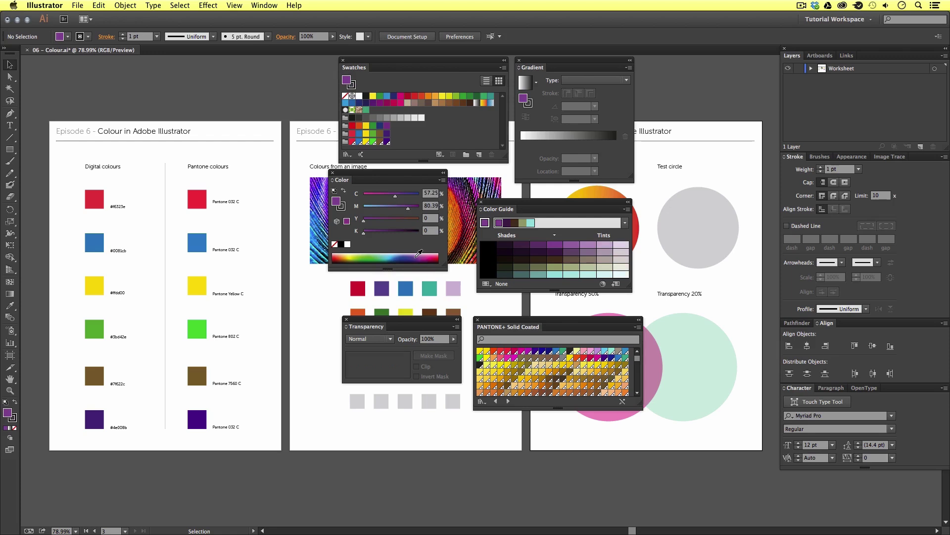
{"action": "left_click", "coordinate": [366, 256]}
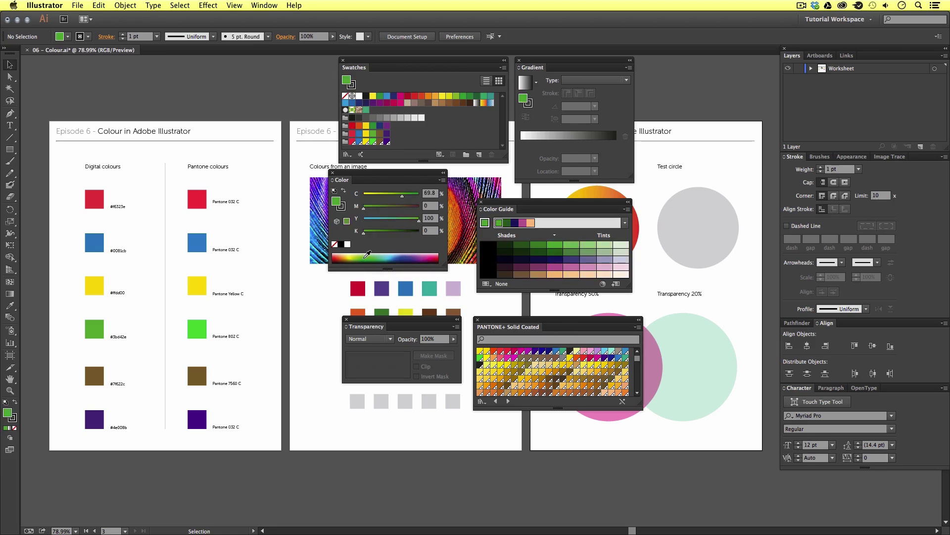
{"action": "left_click", "coordinate": [411, 253]}
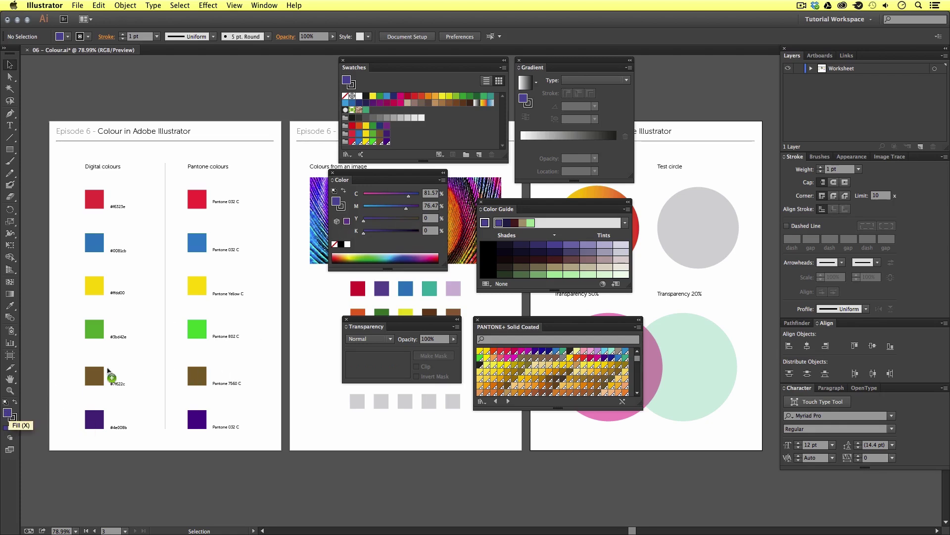
{"action": "left_click_drag", "start_coordinate": [9, 413], "coordinate": [463, 133]}
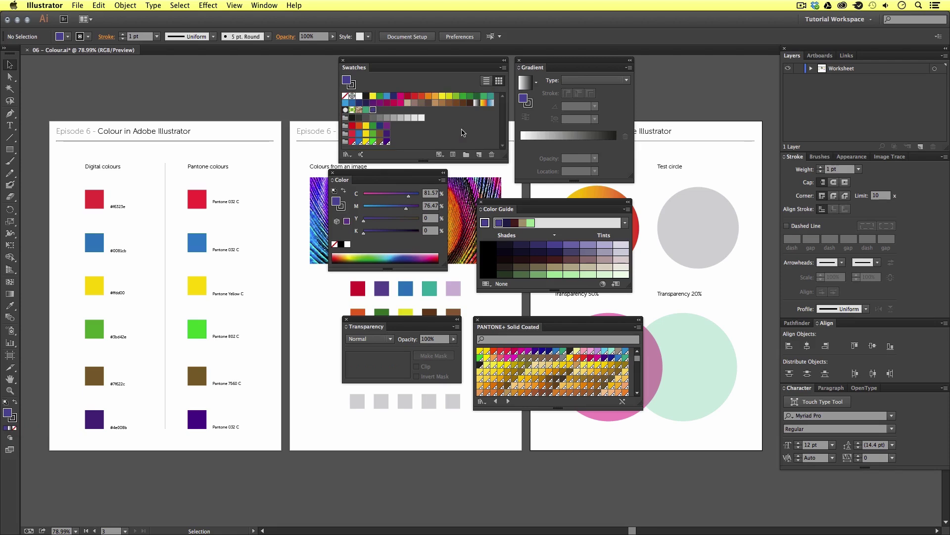
{"action": "left_click", "coordinate": [463, 133]}
Reposition and enlarge the PANTONE+ Solid Coated library and look through its range of colours.
{"action": "mouse_move", "coordinate": [527, 328]}
{"action": "left_mouse_down"}
{"action": "mouse_move", "coordinate": [551, 320]}
{"action": "mouse_move", "coordinate": [555, 337]}
{"action": "mouse_move", "coordinate": [545, 325]}
{"action": "left_mouse_up"}
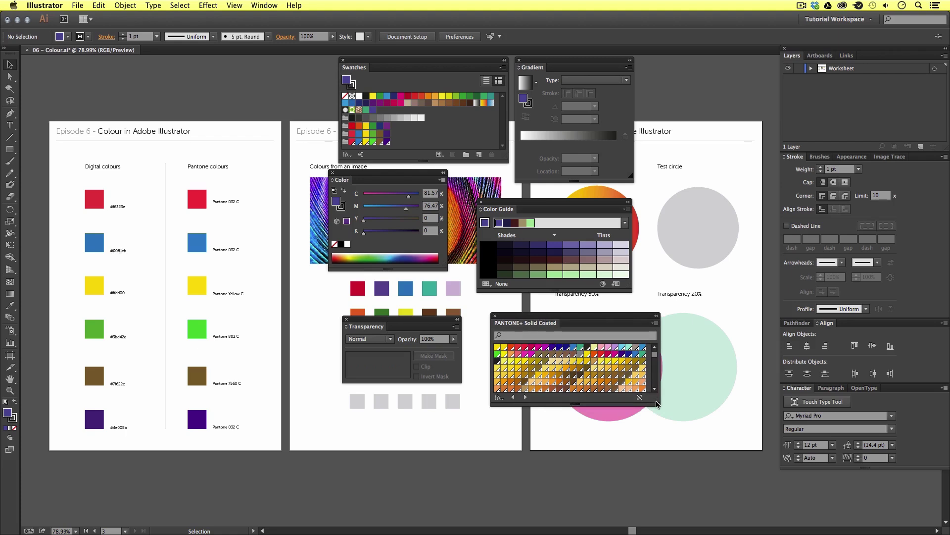
{"action": "left_click_drag", "start_coordinate": [659, 408], "coordinate": [658, 490]}
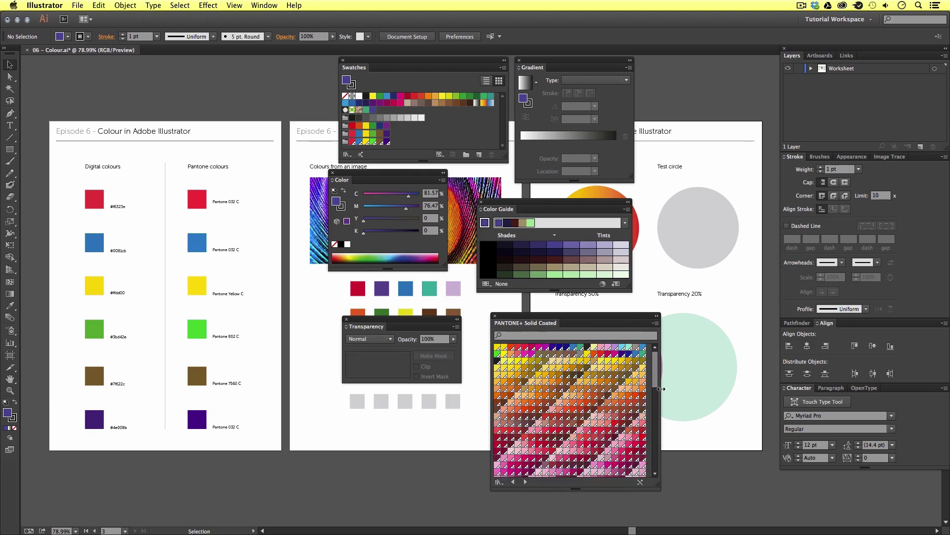
{"action": "scroll", "coordinate": [658, 376], "scroll_direction": "down", "scroll_amount": 15}
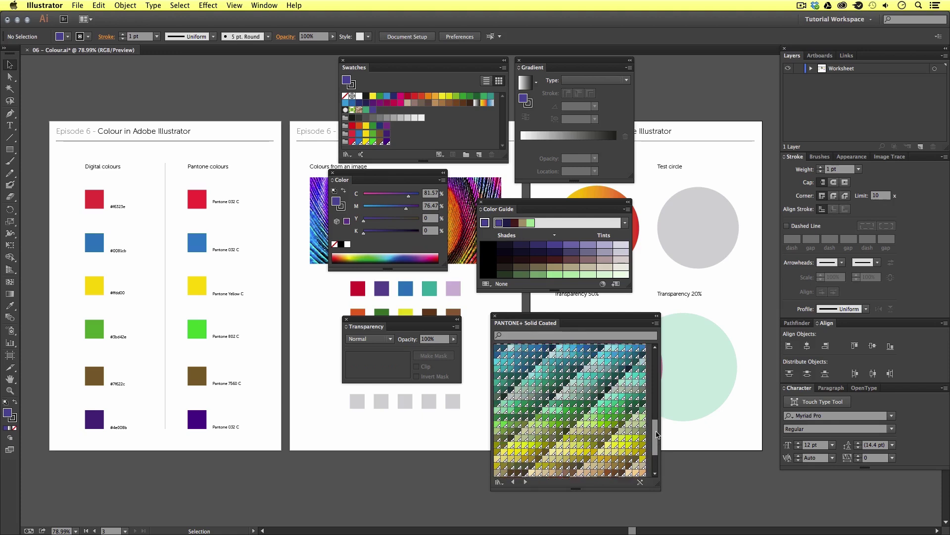
{"action": "scroll", "coordinate": [657, 374], "scroll_direction": "up", "scroll_amount": 13}
{"action": "scroll", "coordinate": [657, 374], "scroll_direction": "up", "scroll_amount": 3}
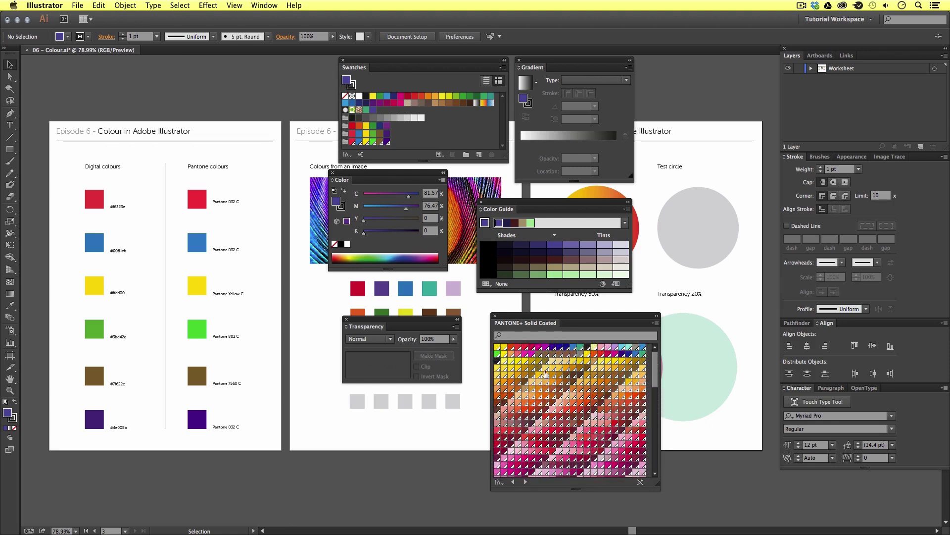
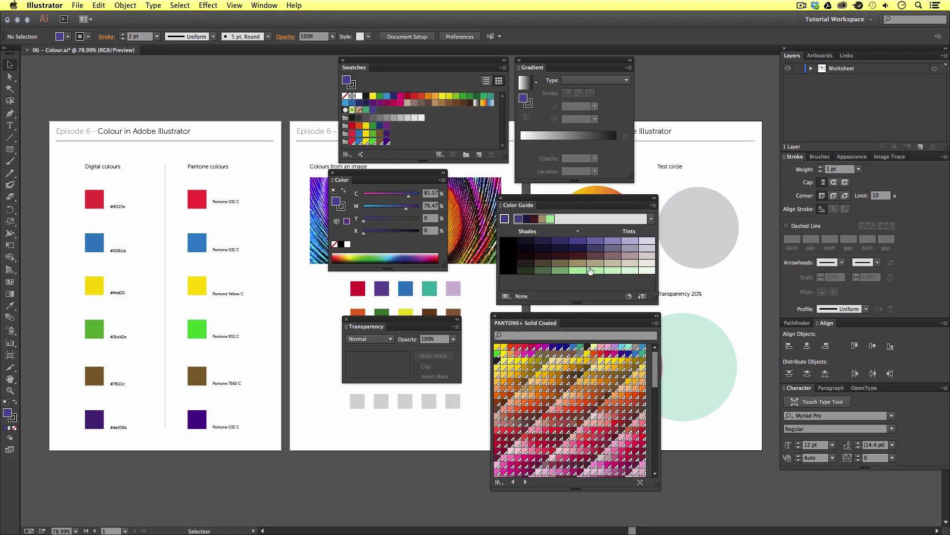
Set the fill to the magenta swatch as the Color Guide's base, and move the Color Guide off the gradient circle.
{"action": "left_click", "coordinate": [401, 97]}
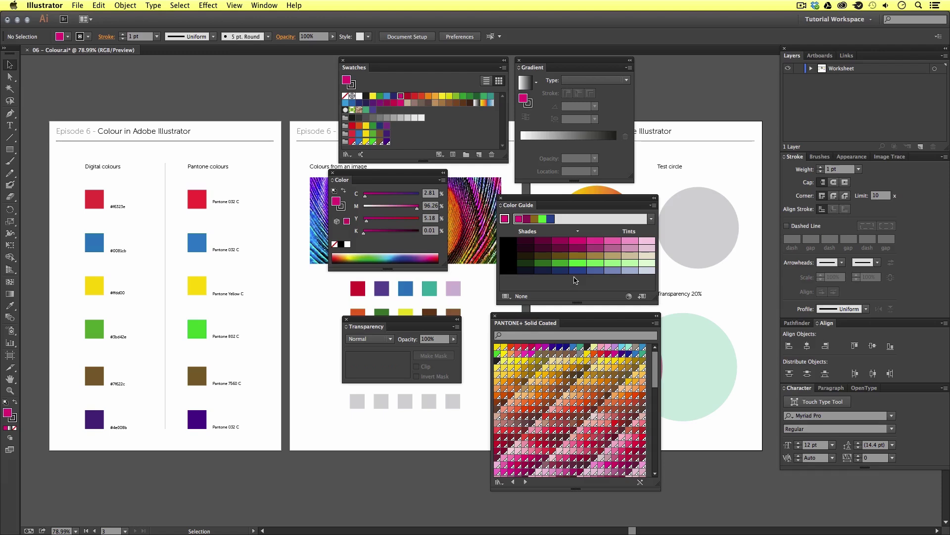
{"action": "left_click_drag", "start_coordinate": [557, 62], "coordinate": [575, 61]}
{"action": "left_click_drag", "start_coordinate": [576, 199], "coordinate": [376, 406]}
Select the Simple gradient circle to inspect its gradient and transparency settings, and reposition the Transparency panel.
{"action": "left_click", "coordinate": [594, 232]}
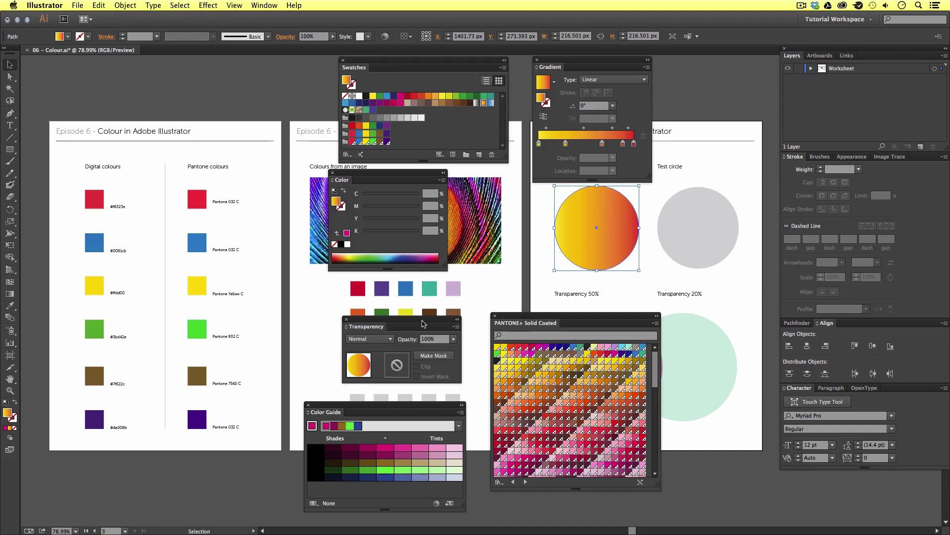
{"action": "left_click_drag", "start_coordinate": [411, 323], "coordinate": [394, 297]}
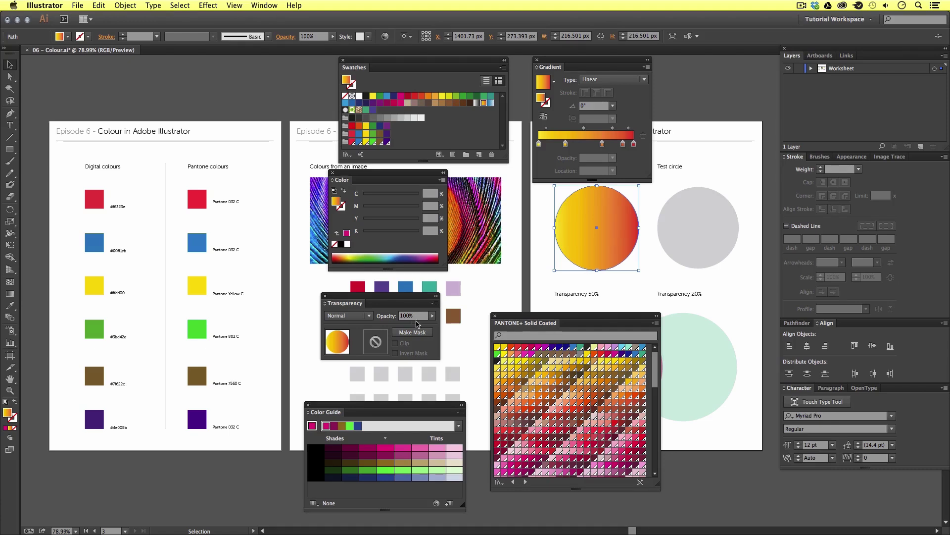
{"action": "left_click_drag", "start_coordinate": [390, 298], "coordinate": [402, 297]}
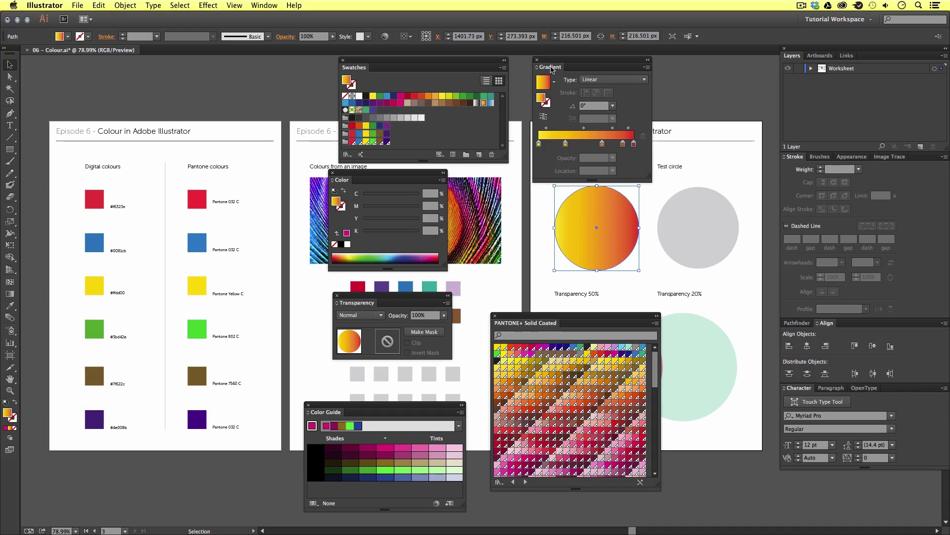
Close the PANTONE+ Solid Coated library, dock Swatches, Gradient, Color and Color Guide together above Layers, and group Transparency with Stroke.
{"action": "left_click", "coordinate": [495, 315]}
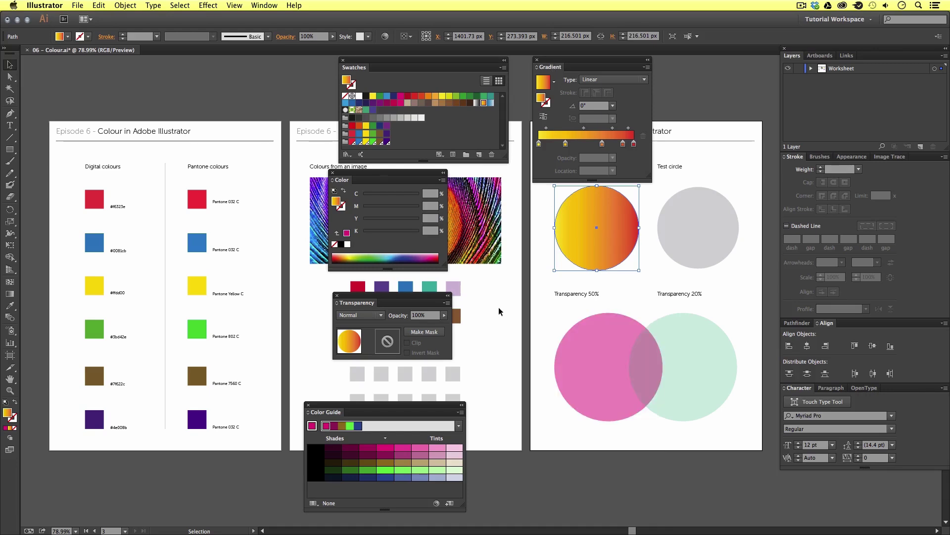
{"action": "left_click_drag", "start_coordinate": [543, 73], "coordinate": [407, 70]}
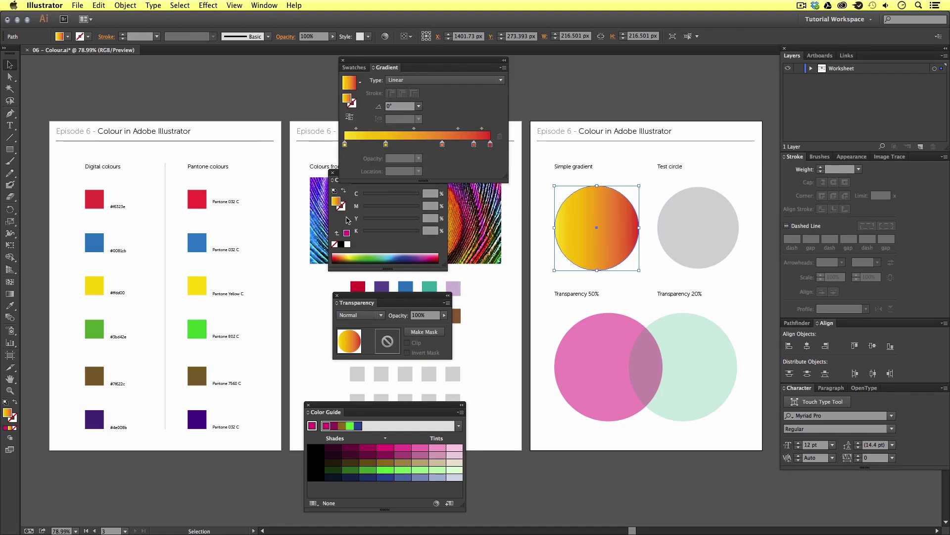
{"action": "left_click_drag", "start_coordinate": [340, 183], "coordinate": [384, 166]}
{"action": "mouse_move", "coordinate": [807, 52]}
{"action": "left_mouse_down"}
{"action": "mouse_move", "coordinate": [803, 170]}
{"action": "mouse_move", "coordinate": [450, 164]}
{"action": "left_mouse_up"}
{"action": "left_click_drag", "start_coordinate": [424, 60], "coordinate": [848, 63]}
{"action": "left_click_drag", "start_coordinate": [336, 404], "coordinate": [805, 158]}
{"action": "mouse_move", "coordinate": [349, 303]}
{"action": "left_mouse_down"}
{"action": "mouse_move", "coordinate": [490, 303]}
{"action": "mouse_move", "coordinate": [822, 176]}
{"action": "mouse_move", "coordinate": [849, 248]}
{"action": "left_mouse_up"}
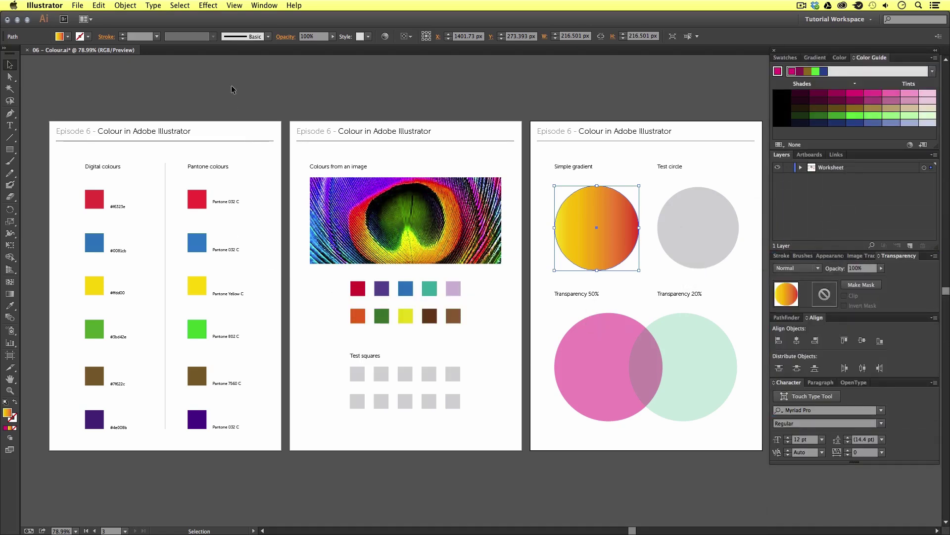
Deselect the circle, show the Swatches panel, and examine the Digital and Pantone colour columns on the first artboard at 150% zoom.
{"action": "left_click", "coordinate": [226, 101]}
{"action": "key", "text": "z"}
{"action": "left_click_drag", "start_coordinate": [47, 115], "coordinate": [301, 332]}
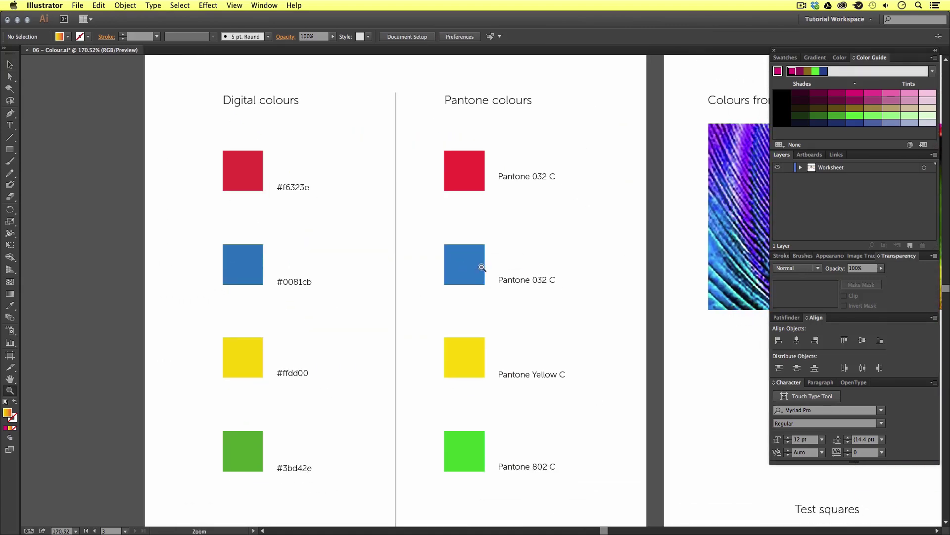
{"action": "left_click", "coordinate": [511, 340], "text": "alt"}
{"action": "left_click_drag", "start_coordinate": [511, 340], "coordinate": [433, 248]}
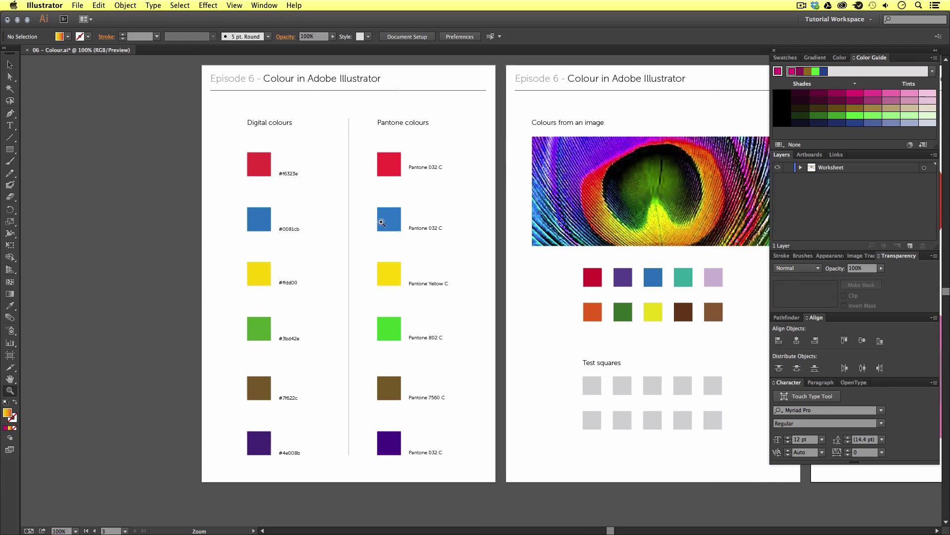
{"action": "key", "text": "ctrl+equal"}
{"action": "left_click_drag", "start_coordinate": [423, 209], "coordinate": [354, 209]}
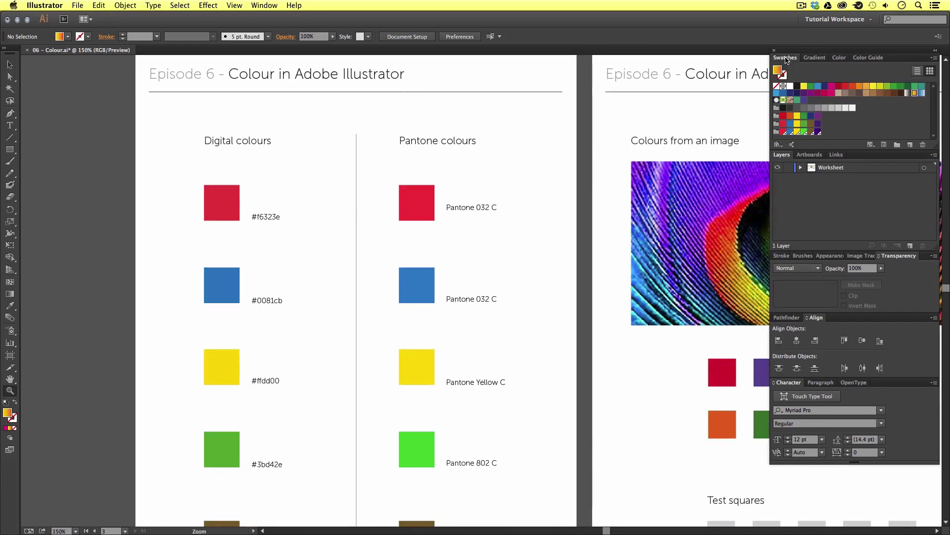
{"action": "key", "text": "v"}
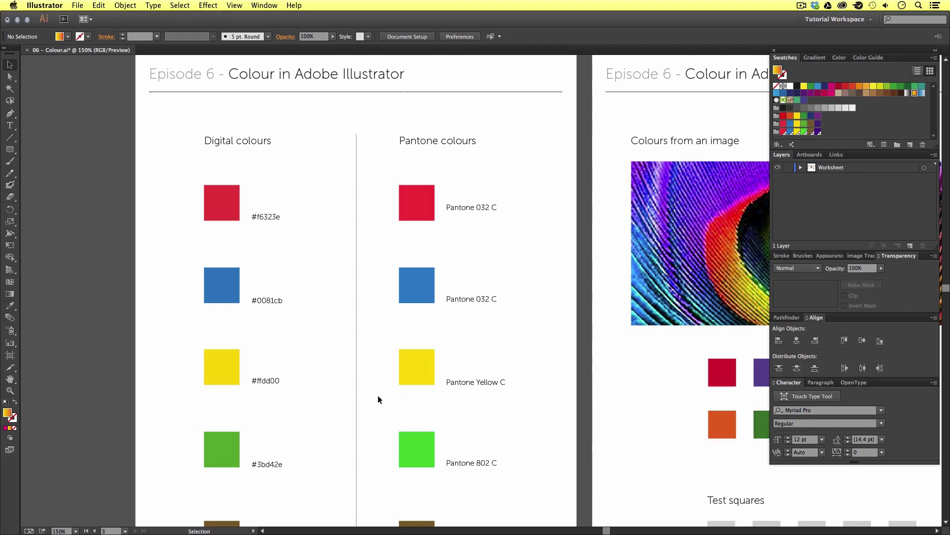
{"action": "scroll", "coordinate": [373, 388], "scroll_direction": "down", "scroll_amount": 10}
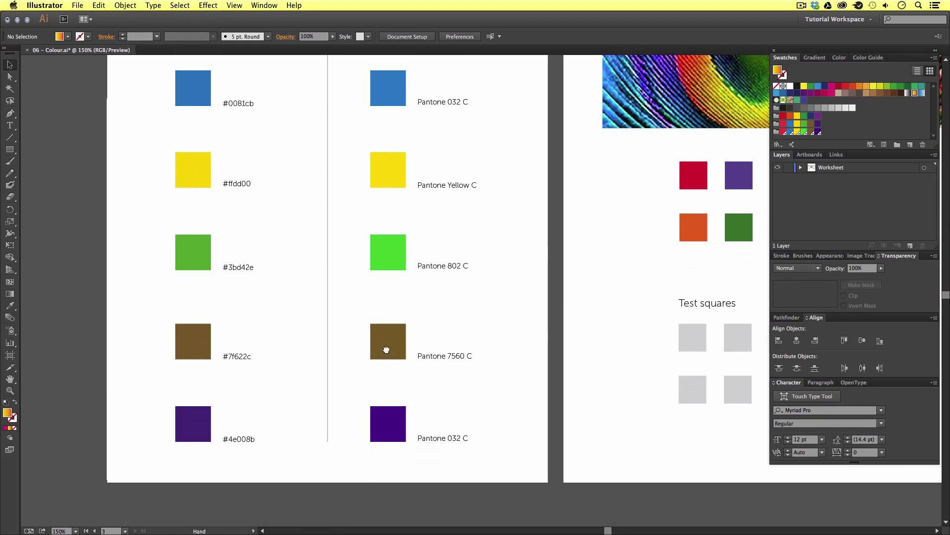
{"action": "scroll", "coordinate": [396, 230], "scroll_direction": "up", "scroll_amount": 10}
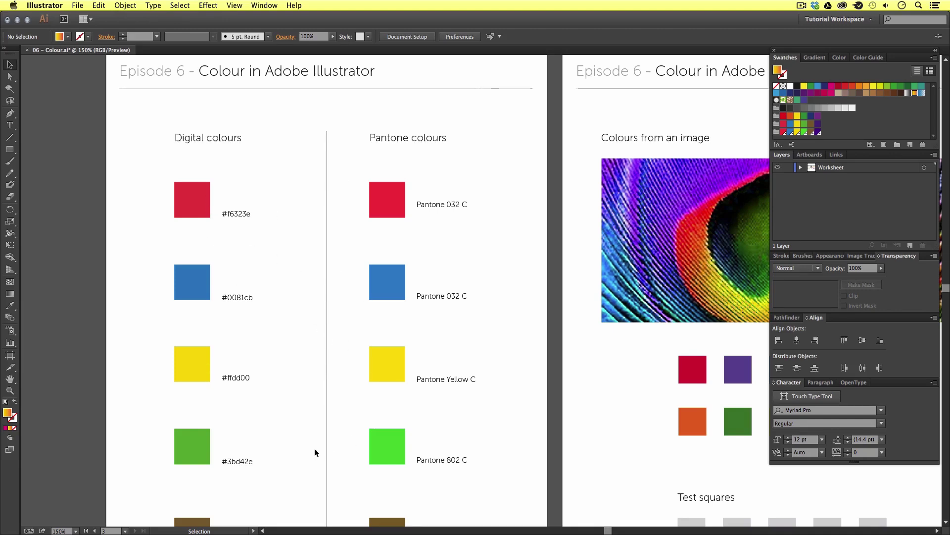
{"action": "left_click_drag", "start_coordinate": [325, 447], "coordinate": [357, 396]}
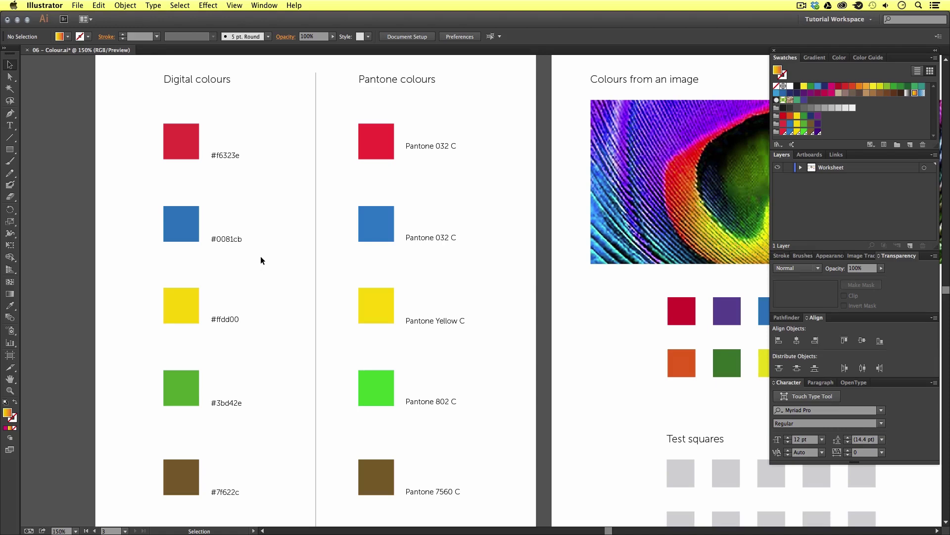
Compare the swatches of the red digital and Pantone squares, and inspect the swatch options of the #f6323e digital red.
{"action": "left_click", "coordinate": [191, 127]}
{"action": "left_click_drag", "start_coordinate": [299, 119], "coordinate": [281, 178]}
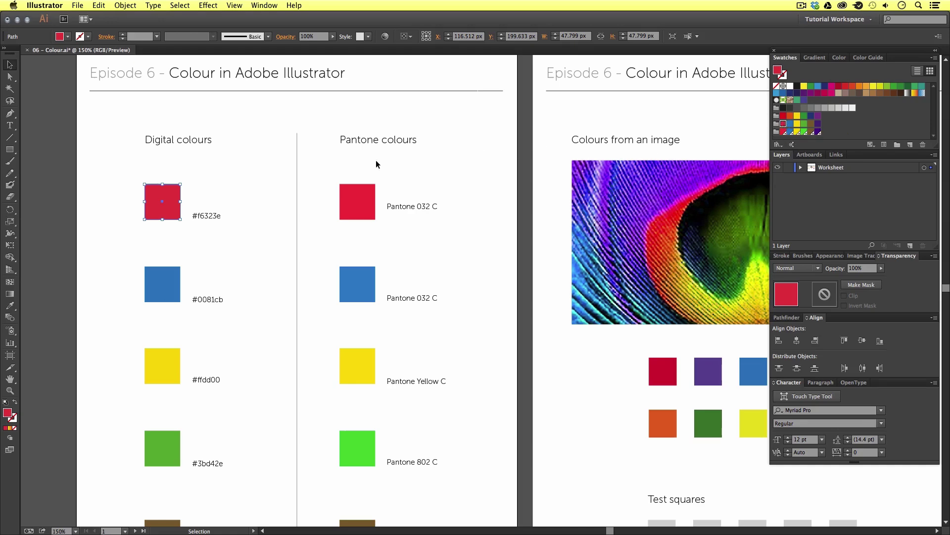
{"action": "left_click", "coordinate": [356, 193]}
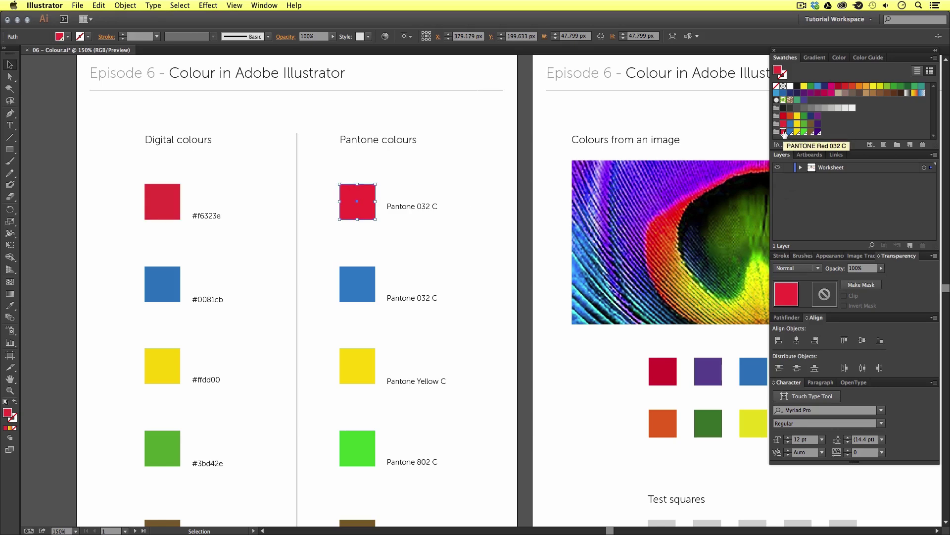
{"action": "left_click", "coordinate": [164, 199]}
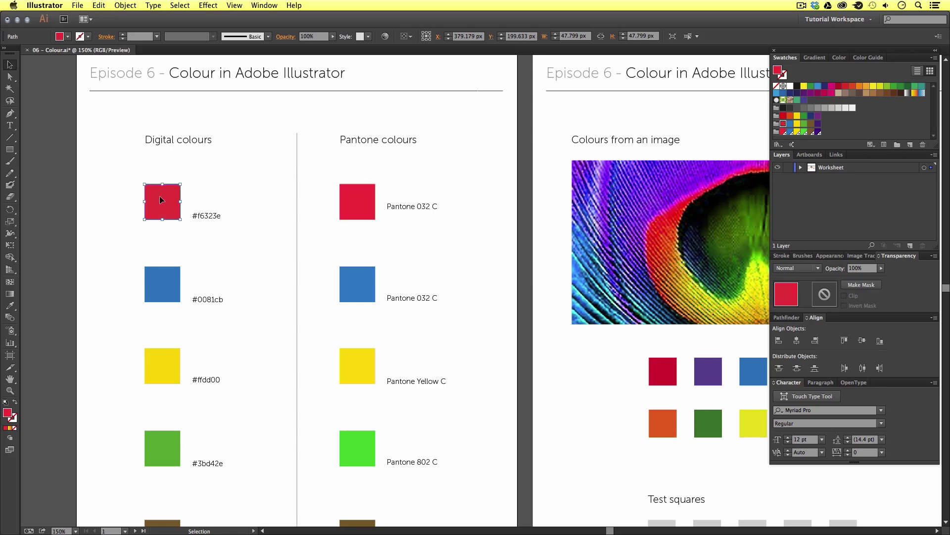
{"action": "double_click", "coordinate": [784, 126]}
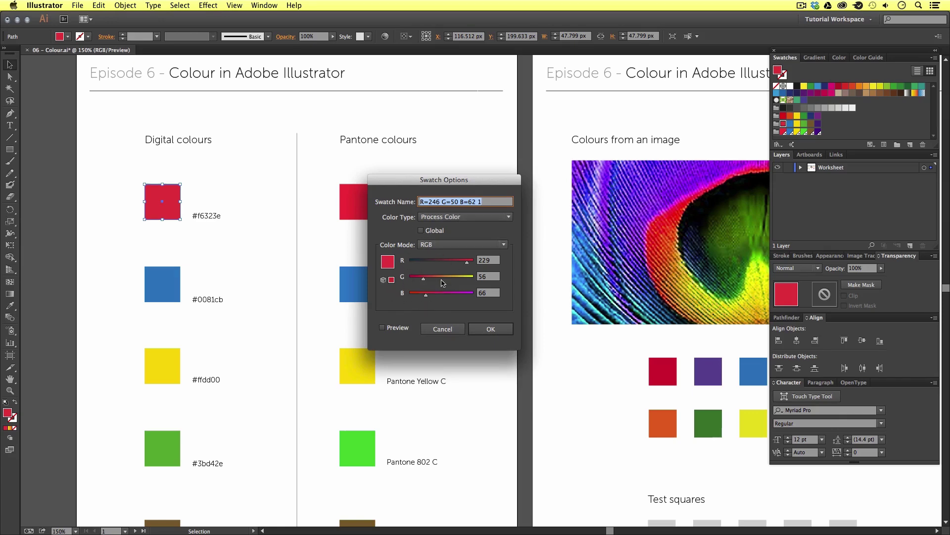
{"action": "left_click", "coordinate": [497, 330]}
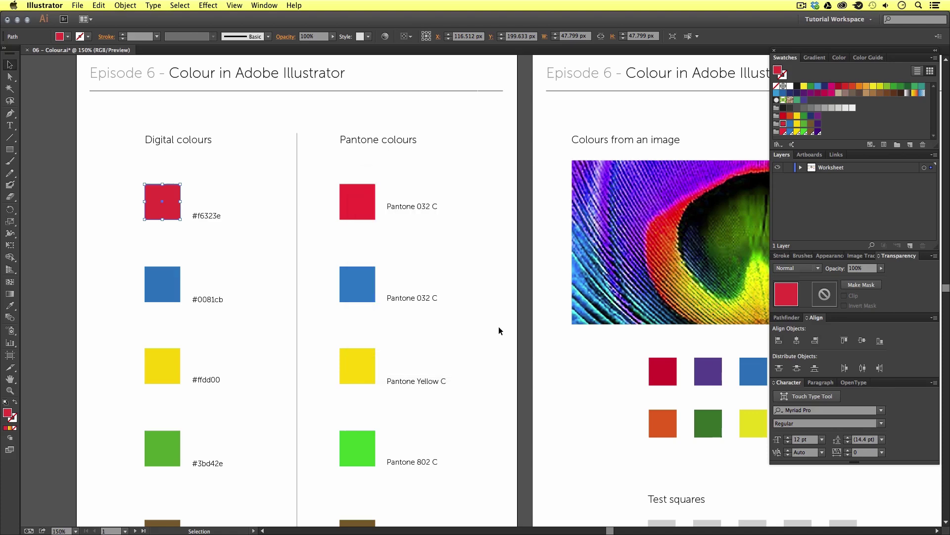
Select the red Pantone 032 C square and inspect the swatch options of its PANTONE Red 032 C colour.
{"action": "left_click", "coordinate": [362, 189]}
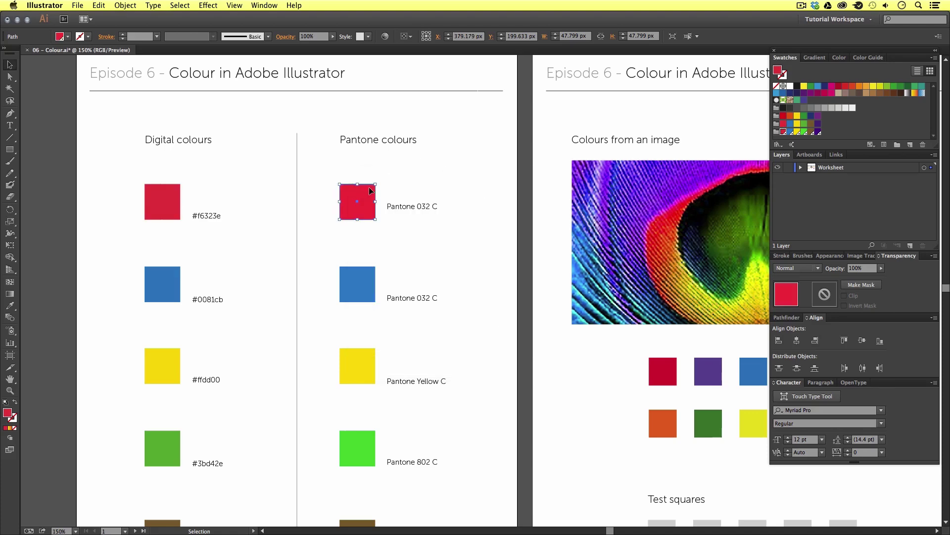
{"action": "double_click", "coordinate": [784, 132]}
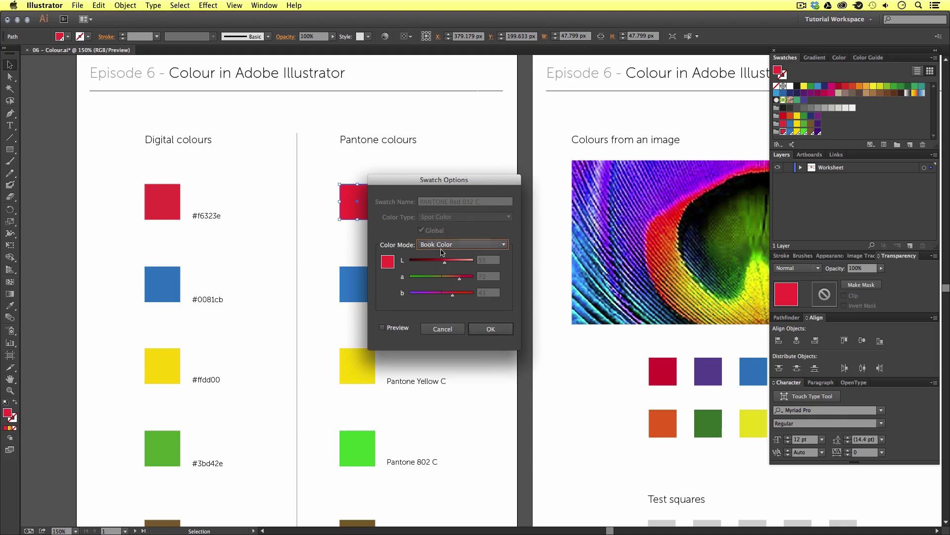
{"action": "left_click", "coordinate": [498, 332]}
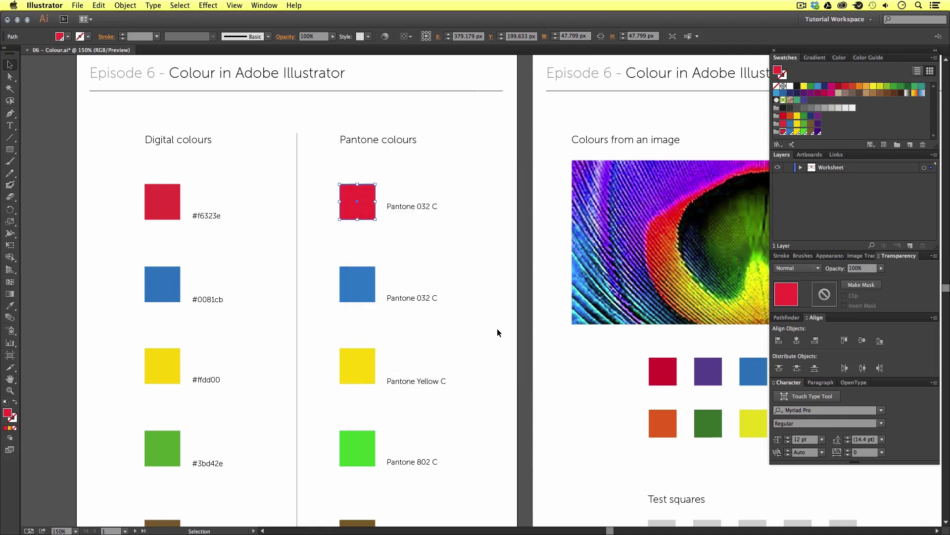
Deselect the red Pantone square and increase the height of the Swatches panel.
{"action": "left_click", "coordinate": [495, 262]}
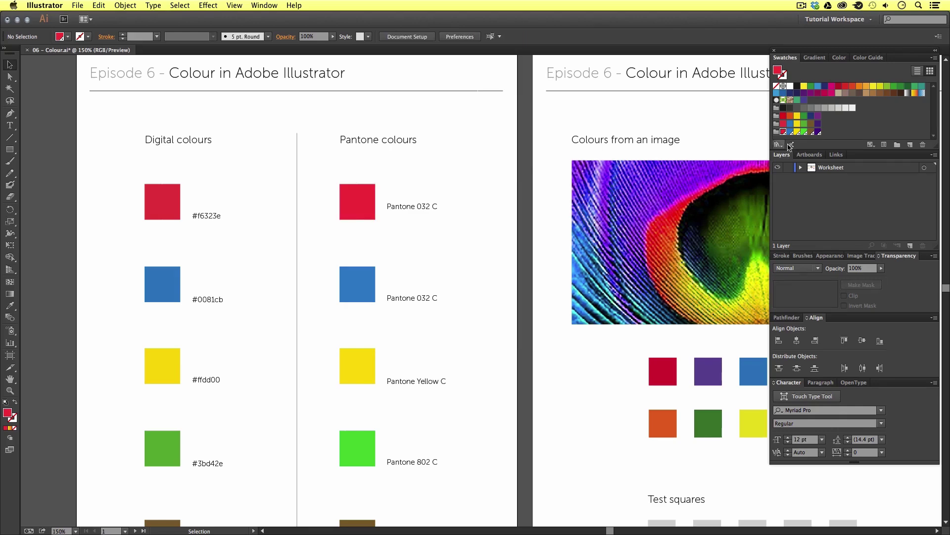
{"action": "left_click_drag", "start_coordinate": [823, 150], "coordinate": [823, 188]}
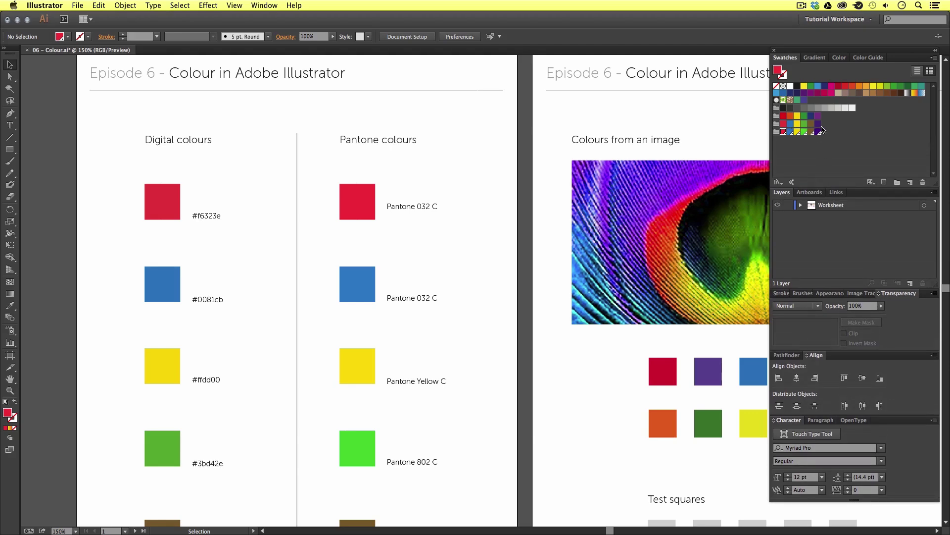
Open the PANTONE+ Solid Coated colour book as a swatch library and move its floating panel up over the peacock image.
{"action": "left_click", "coordinate": [780, 130]}
{"action": "left_click", "coordinate": [935, 58]}
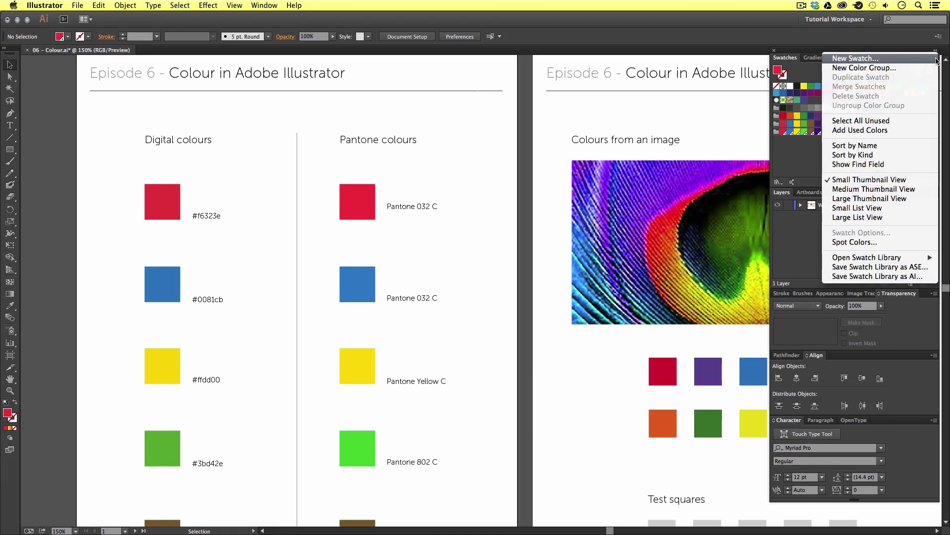
{"action": "mouse_move", "coordinate": [883, 261]}
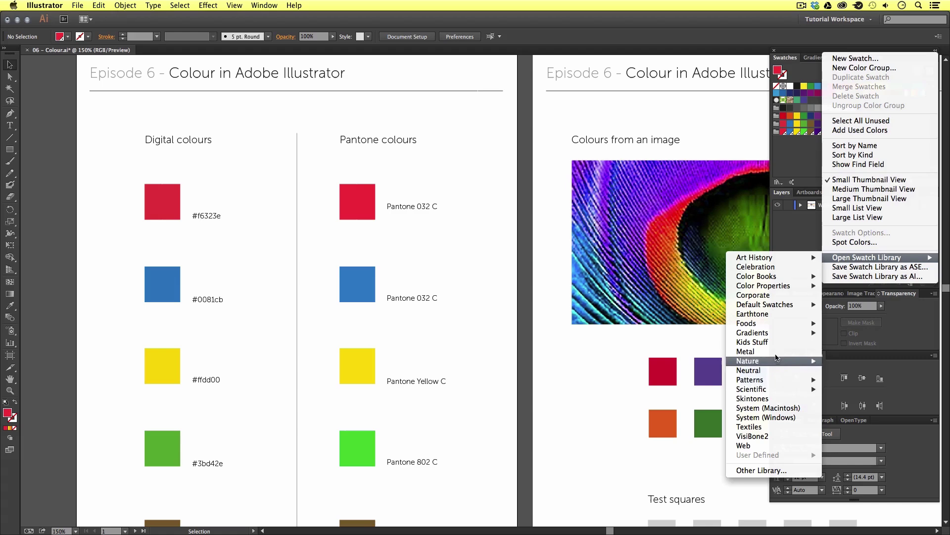
{"action": "mouse_move", "coordinate": [777, 280]}
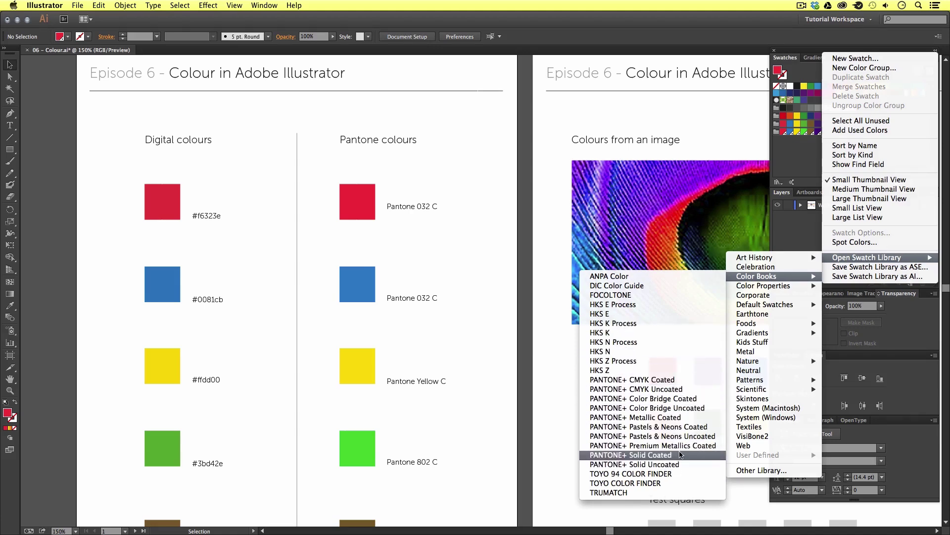
{"action": "left_click", "coordinate": [637, 455]}
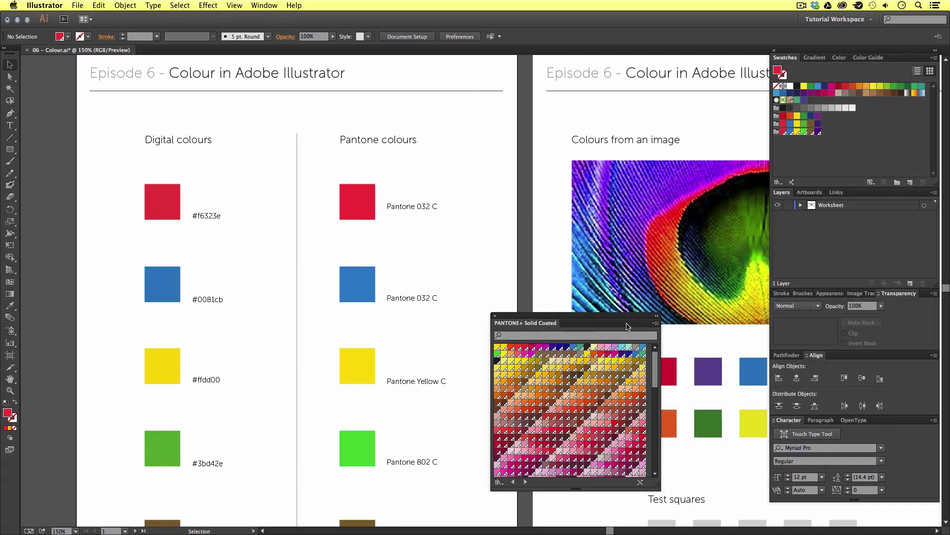
{"action": "left_click_drag", "start_coordinate": [613, 316], "coordinate": [615, 193]}
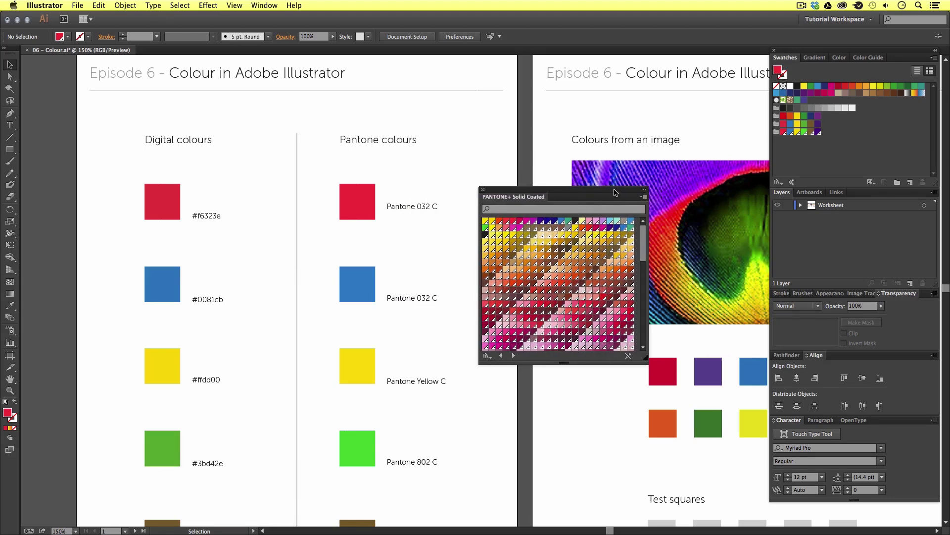
Search the PANTONE+ Solid Coated library for 802, and clear the search to list all its swatches again.
{"action": "left_click", "coordinate": [503, 210]}
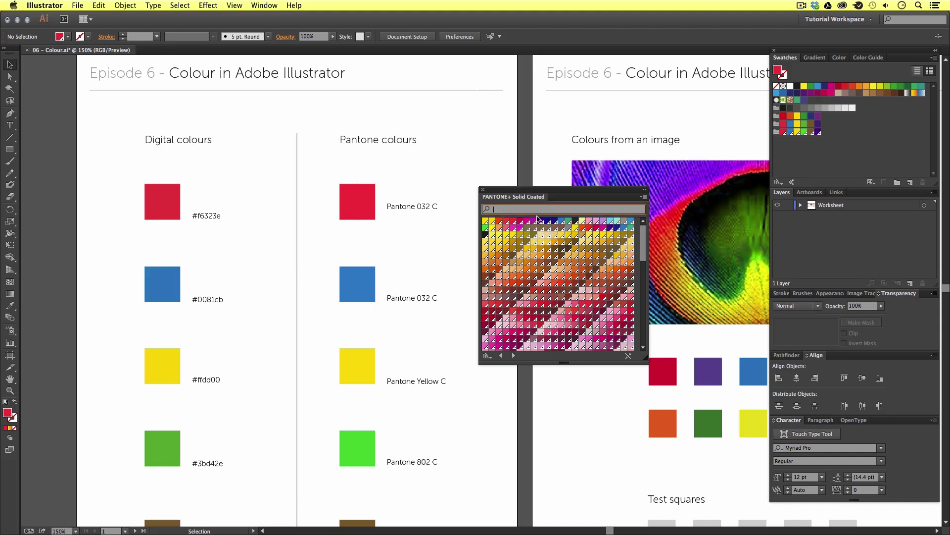
{"action": "type", "text": "80"}
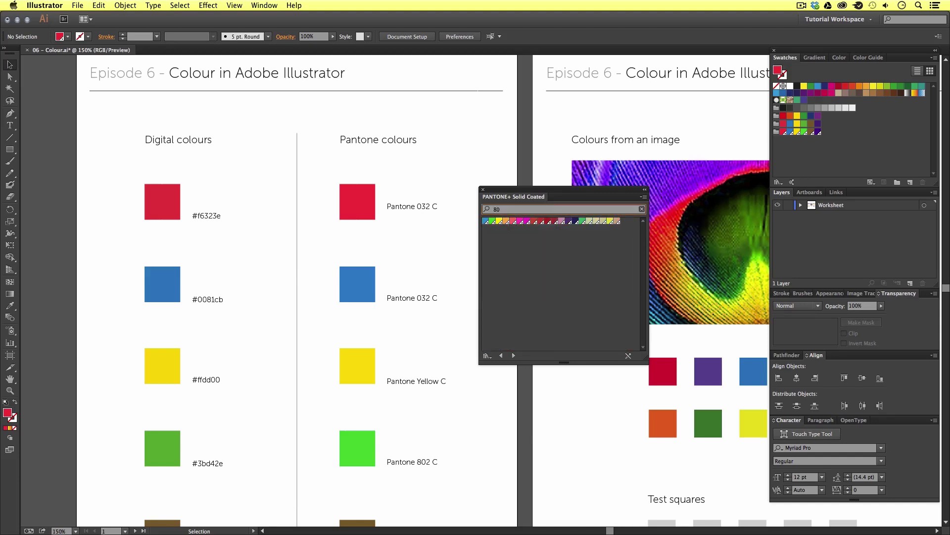
{"action": "type", "text": "2"}
{"action": "left_click_drag", "start_coordinate": [502, 193], "coordinate": [483, 231]}
{"action": "key", "text": "BackSpace"}
{"action": "key", "text": "BackSpace"}
{"action": "key", "text": "BackSpace"}
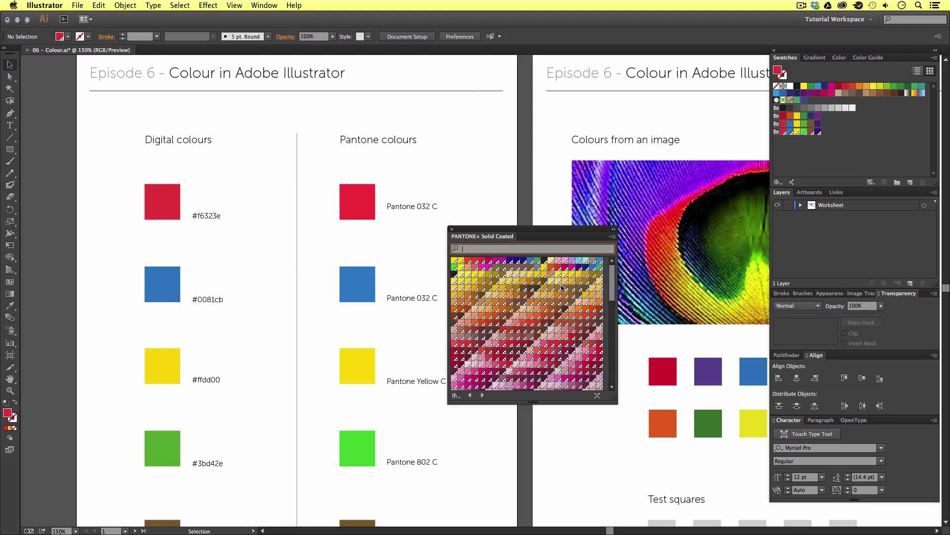
Dock the PANTONE+ Solid Coated library in the Swatches panel group, and show the Swatches and Stroke panels in their groups.
{"action": "left_click_drag", "start_coordinate": [530, 231], "coordinate": [515, 158]}
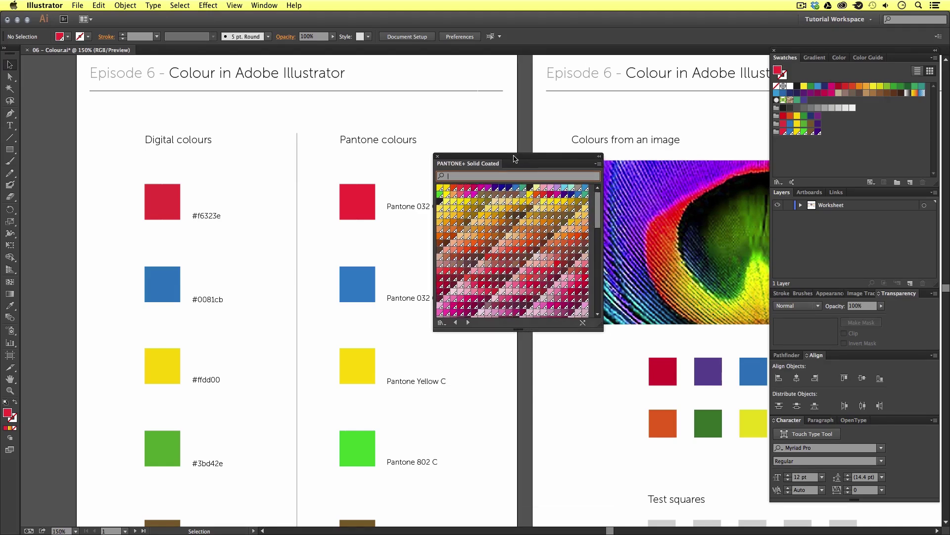
{"action": "left_click_drag", "start_coordinate": [514, 159], "coordinate": [864, 60]}
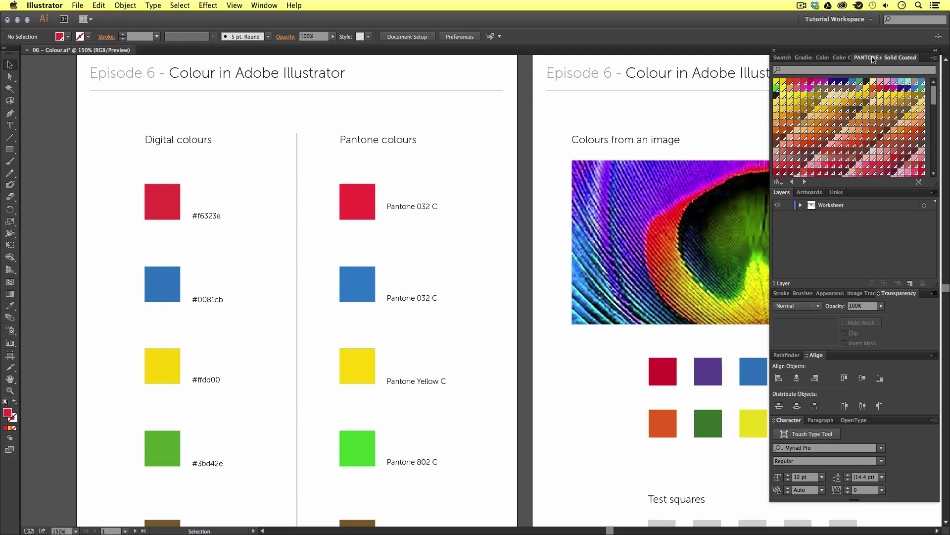
{"action": "left_click", "coordinate": [782, 58]}
{"action": "left_click", "coordinate": [781, 293]}
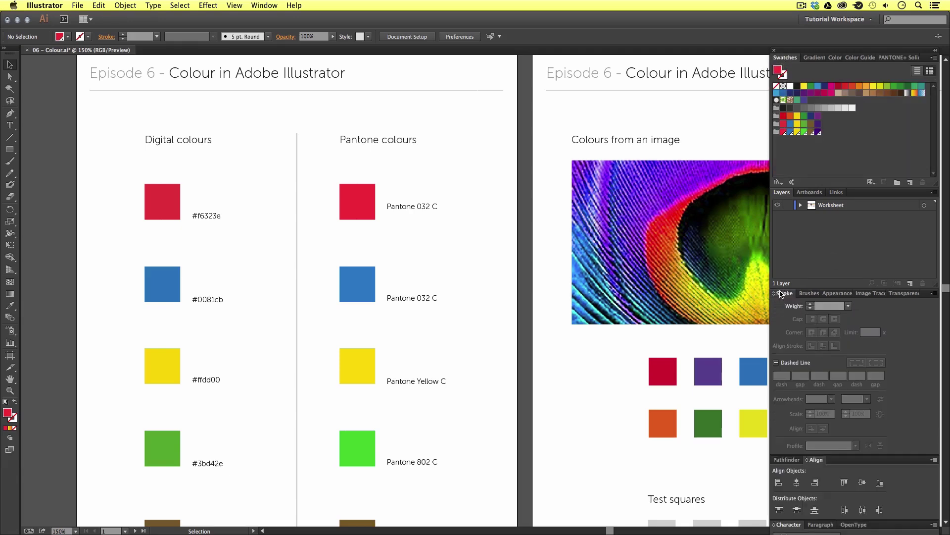
{"action": "left_click", "coordinate": [775, 294]}
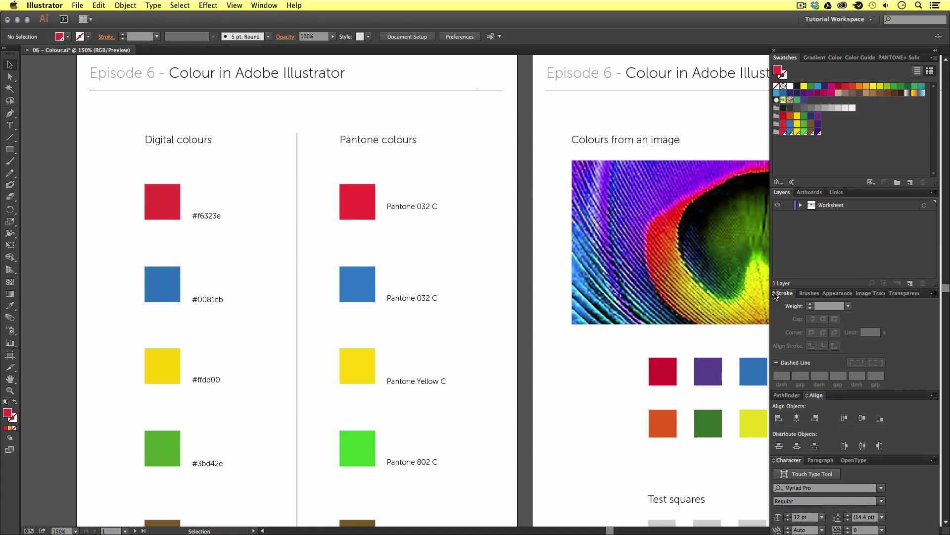
Examine the peacock feather image and the colour squares beneath it on the second artboard, Colours from an image.
{"action": "left_click", "coordinate": [563, 171]}
{"action": "left_click_drag", "start_coordinate": [669, 225], "coordinate": [367, 163]}
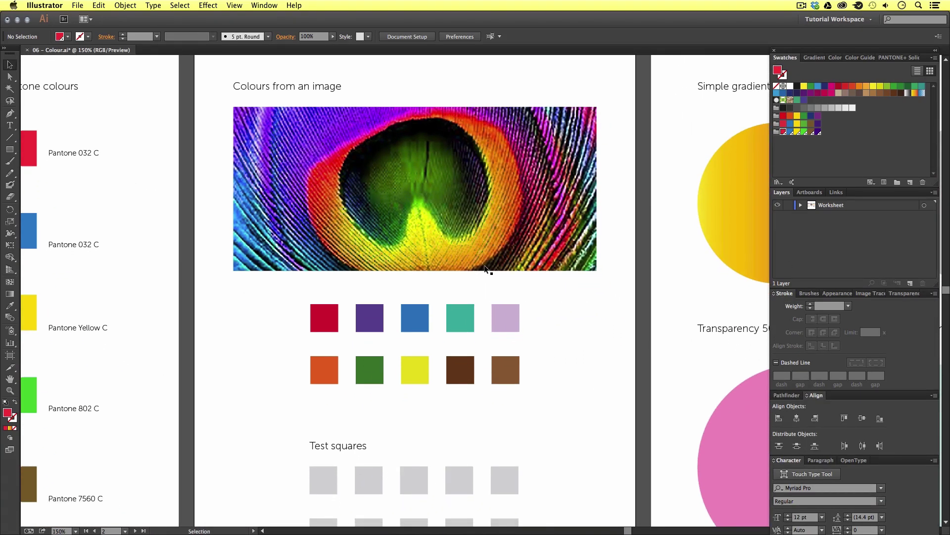
{"action": "scroll", "coordinate": [518, 218], "scroll_direction": "right", "scroll_amount": 2}
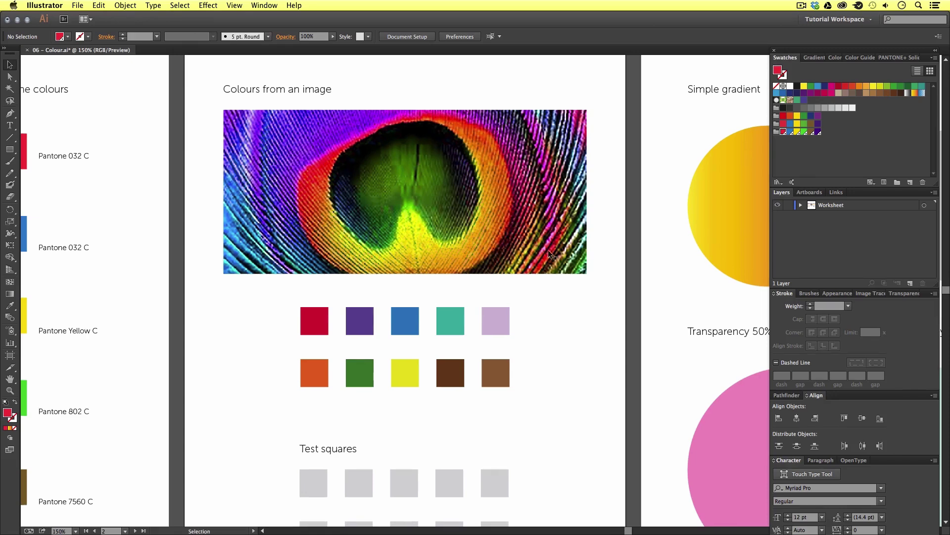
{"action": "scroll", "coordinate": [576, 317], "scroll_direction": "down", "scroll_amount": 2}
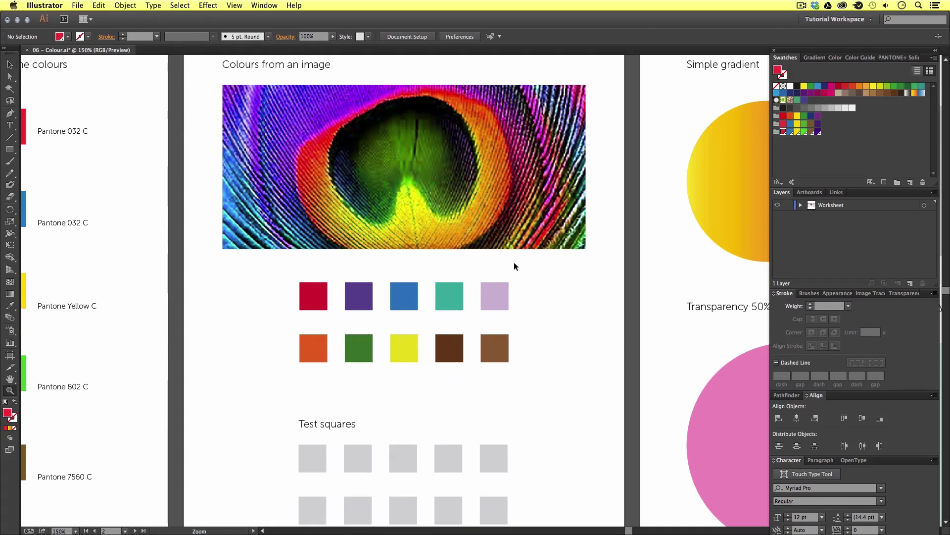
{"action": "key", "text": "z"}
{"action": "left_click", "coordinate": [519, 273], "text": "alt"}
{"action": "left_click_drag", "start_coordinate": [515, 271], "coordinate": [464, 247]}
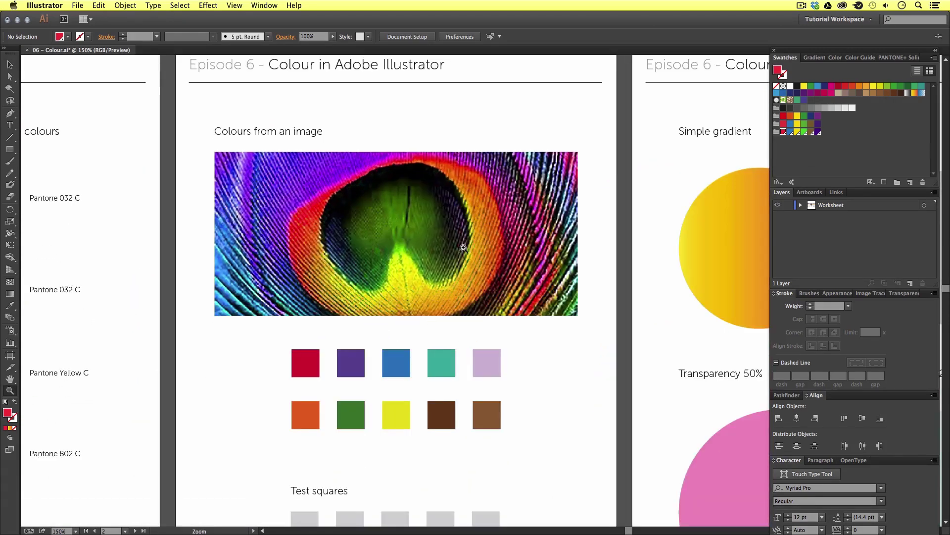
{"action": "scroll", "coordinate": [498, 247], "scroll_direction": "down", "scroll_amount": 4}
{"action": "key", "text": "v"}
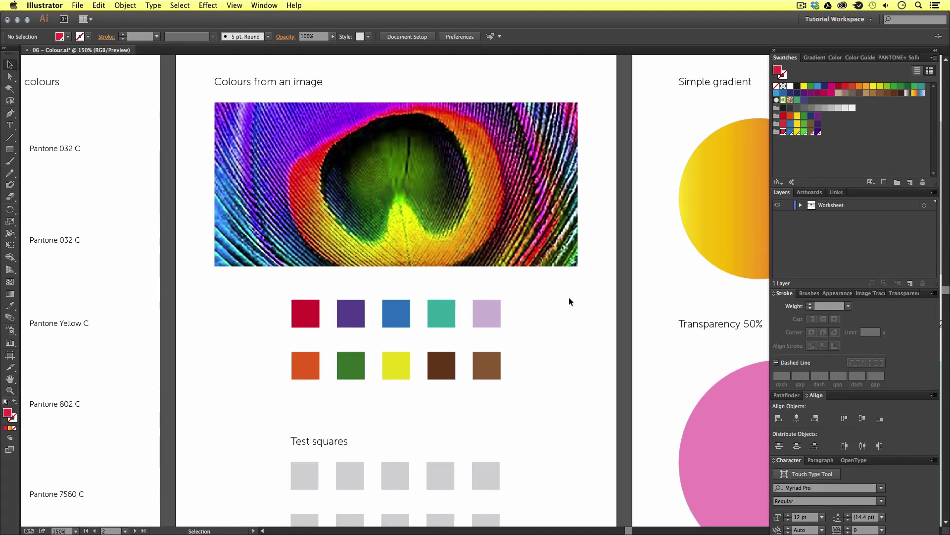
{"action": "key", "text": "space"}
{"action": "left_click_drag", "start_coordinate": [571, 361], "coordinate": [571, 350]}
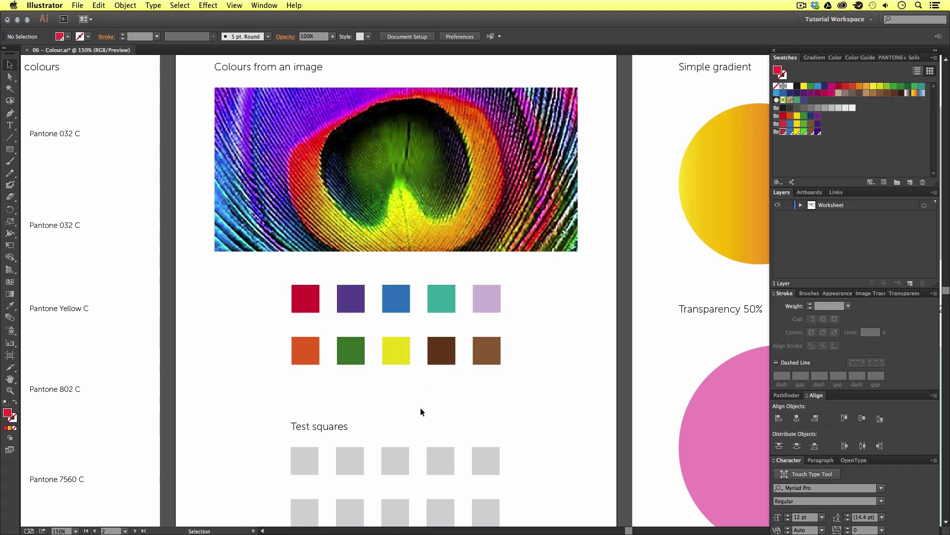
Fill the first test square in the upper row with a bright magenta sampled from the peacock image using the Eyedropper tool.
{"action": "scroll", "coordinate": [421, 386], "scroll_direction": "down", "scroll_amount": 3}
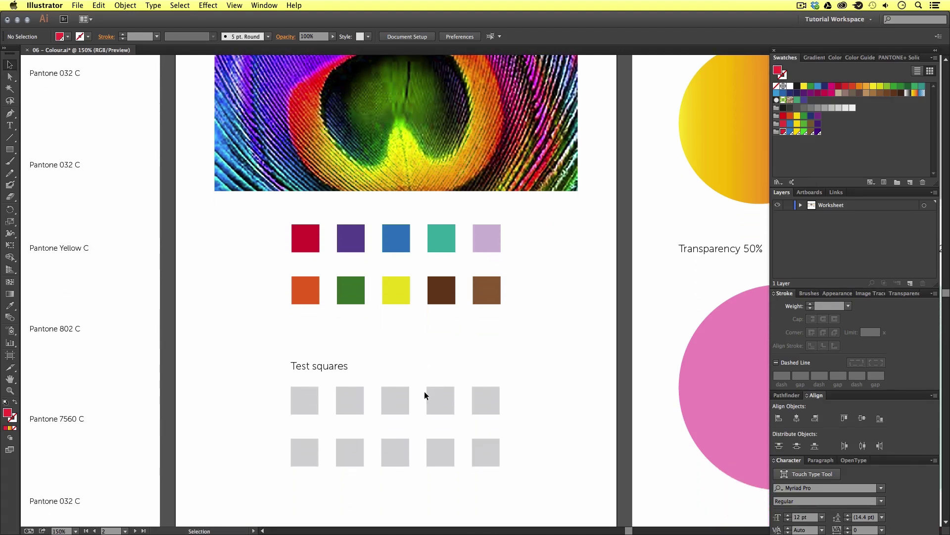
{"action": "left_click", "coordinate": [306, 398]}
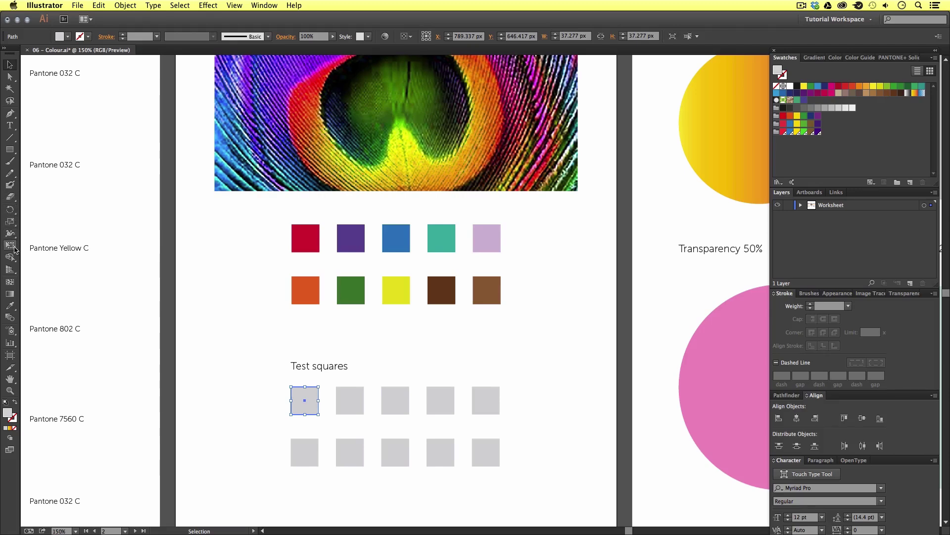
{"action": "left_click", "coordinate": [9, 306]}
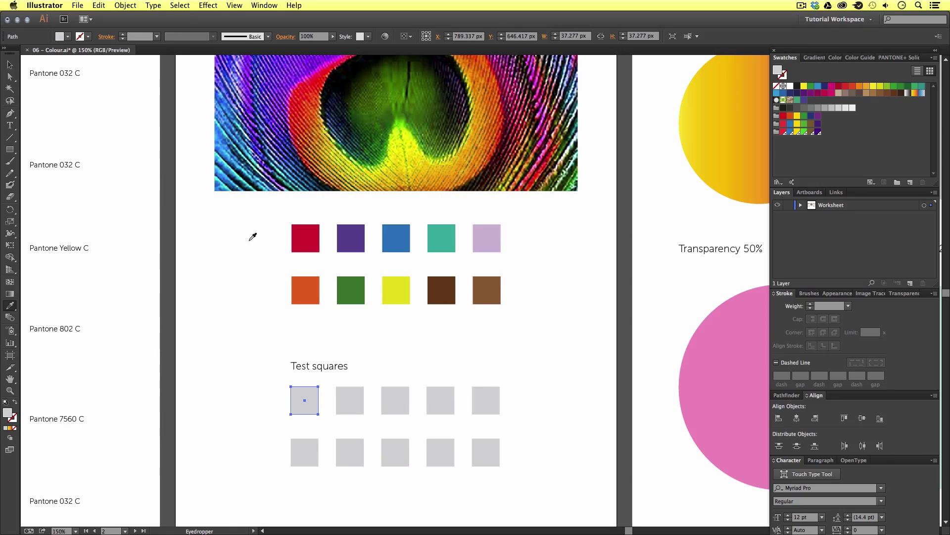
{"action": "left_click", "coordinate": [541, 112]}
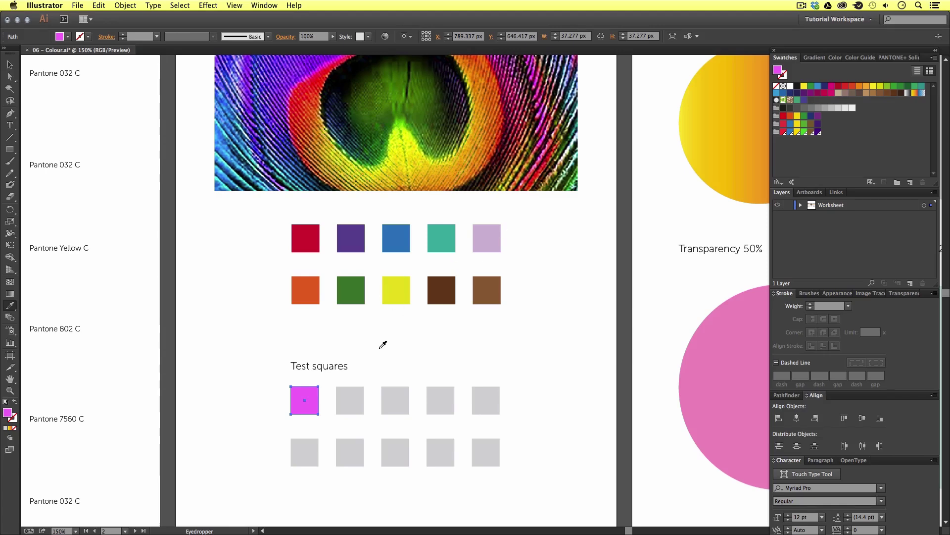
Save the magenta fill of the first test square as a new swatch, and shift the panel dock slightly outward.
{"action": "key", "text": "v"}
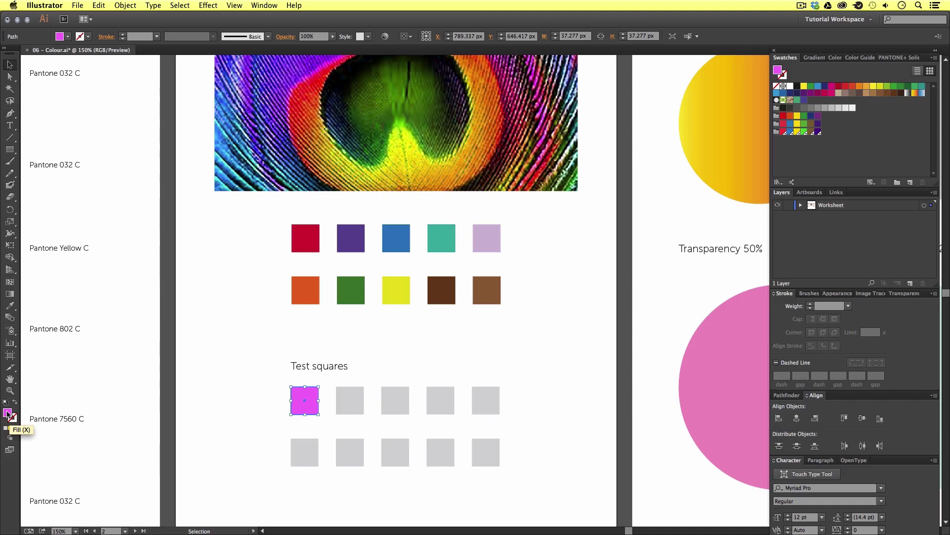
{"action": "left_click_drag", "start_coordinate": [8, 413], "coordinate": [867, 144]}
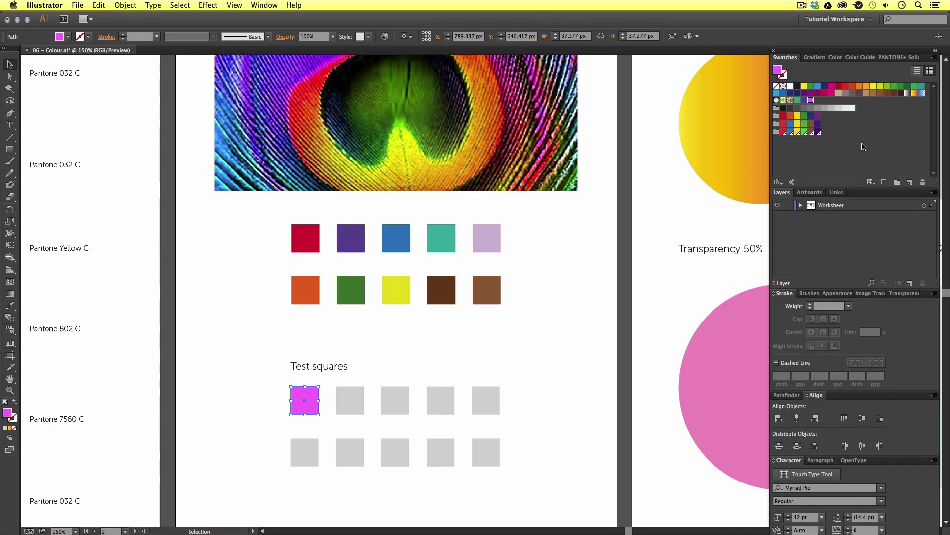
{"action": "left_click_drag", "start_coordinate": [826, 52], "coordinate": [835, 51]}
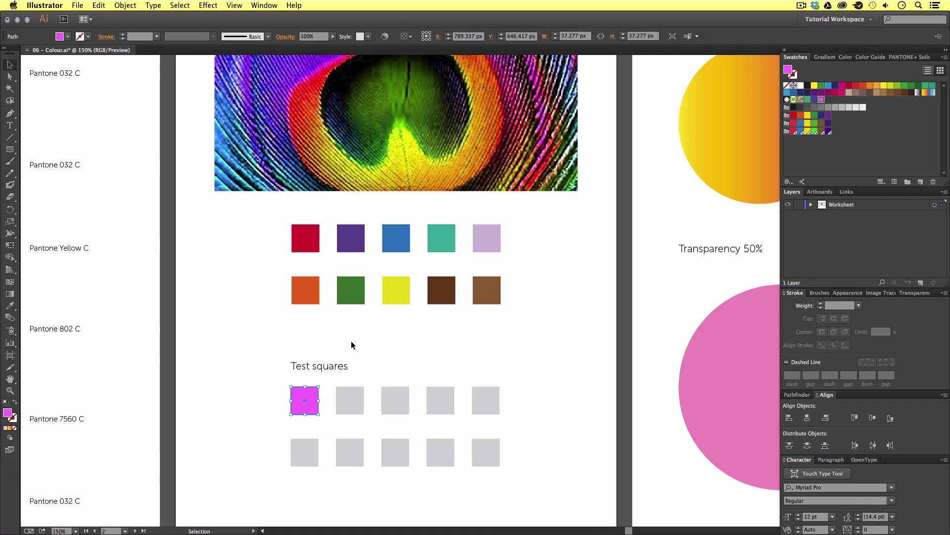
Fill the second test square with a dark blue sampled from the peacock image using the Eyedropper tool, and deselect it.
{"action": "left_click", "coordinate": [355, 396]}
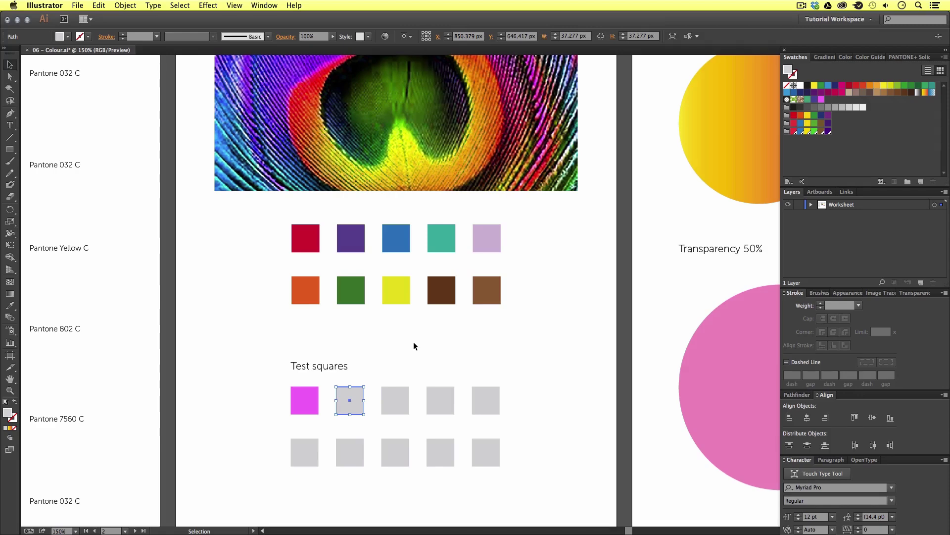
{"action": "left_click", "coordinate": [11, 305]}
{"action": "left_click", "coordinate": [273, 155]}
{"action": "left_click_drag", "start_coordinate": [281, 125], "coordinate": [291, 97]}
{"action": "left_click_drag", "start_coordinate": [289, 98], "coordinate": [334, 119]}
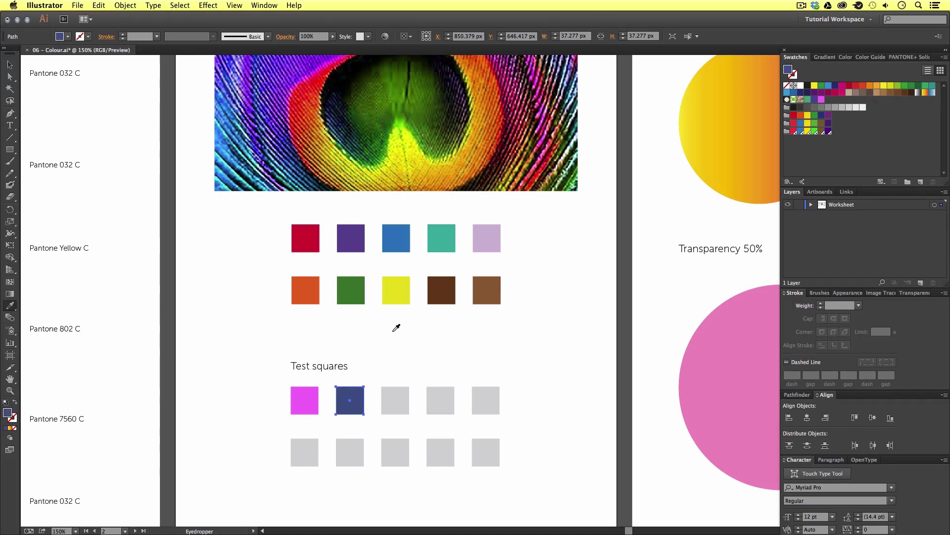
{"action": "key", "text": "v"}
{"action": "left_click", "coordinate": [375, 365]}
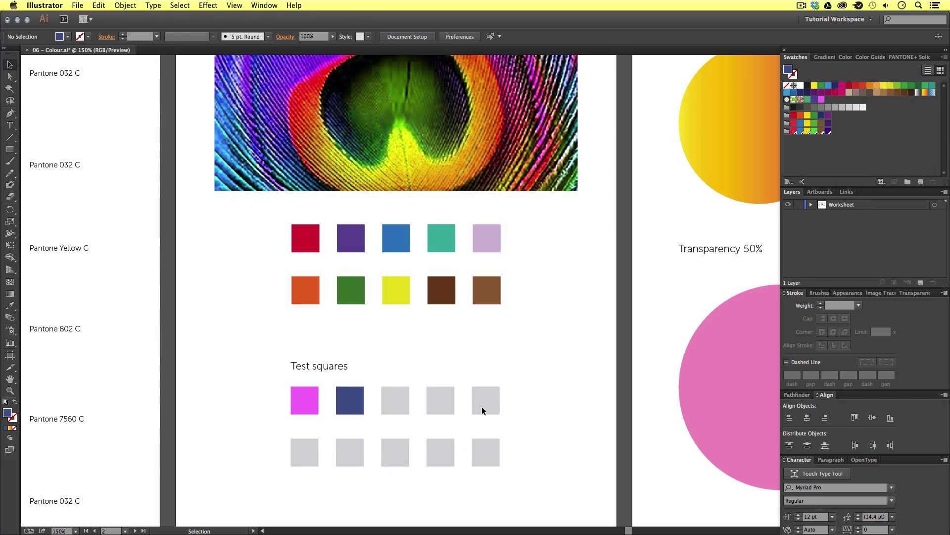
Show the Gradient panel and inspect the gradient settings of the Simple gradient circle on the third artboard.
{"action": "scroll", "coordinate": [515, 241], "scroll_direction": "right", "scroll_amount": 2}
{"action": "scroll", "coordinate": [515, 241], "scroll_direction": "up", "scroll_amount": 2}
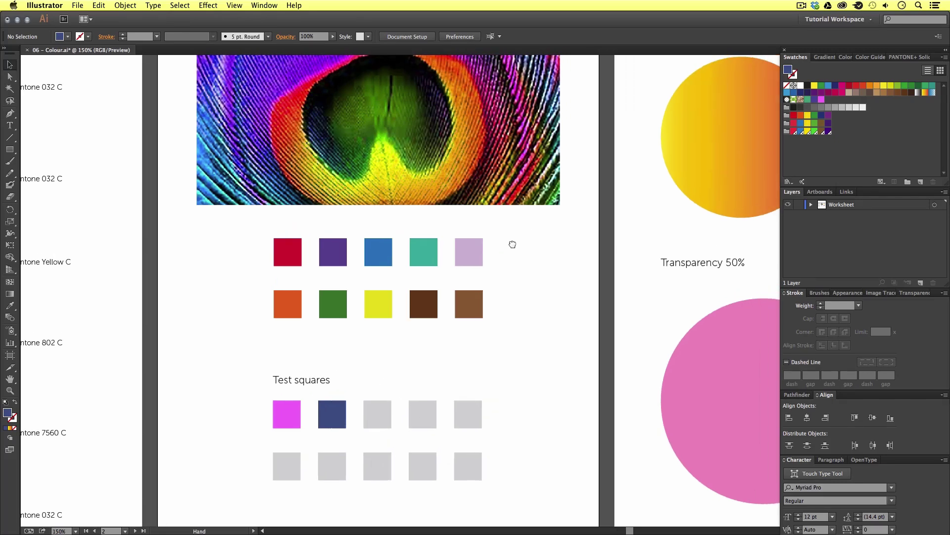
{"action": "left_click_drag", "start_coordinate": [683, 127], "coordinate": [270, 257]}
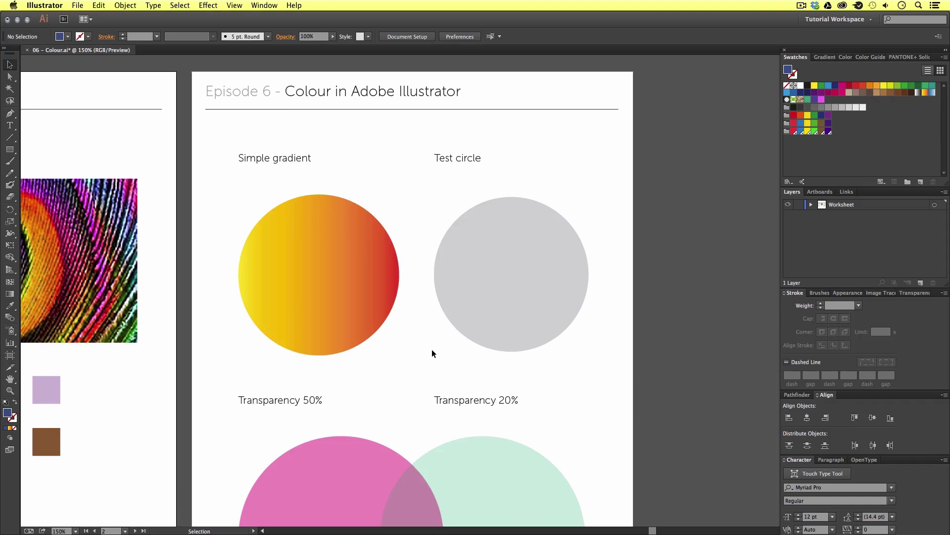
{"action": "left_click", "coordinate": [825, 57]}
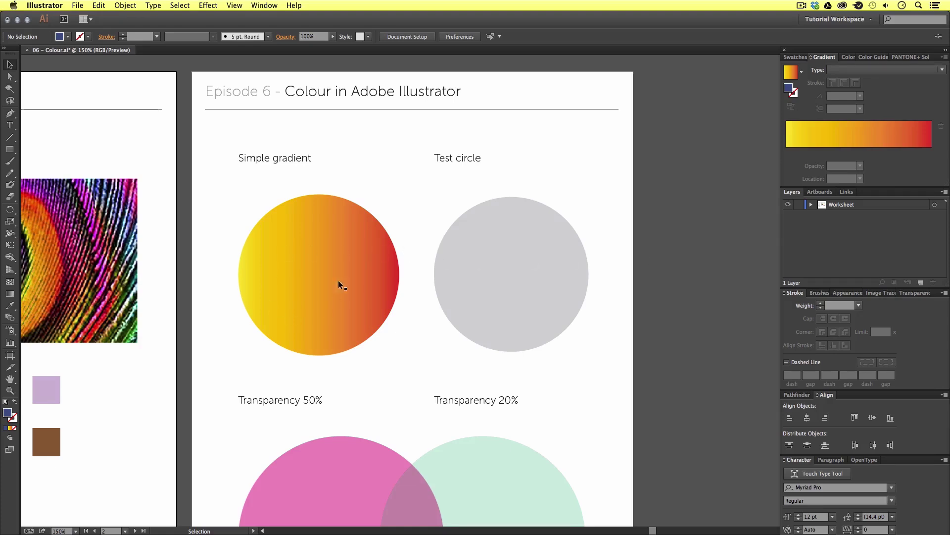
{"action": "left_click", "coordinate": [338, 249]}
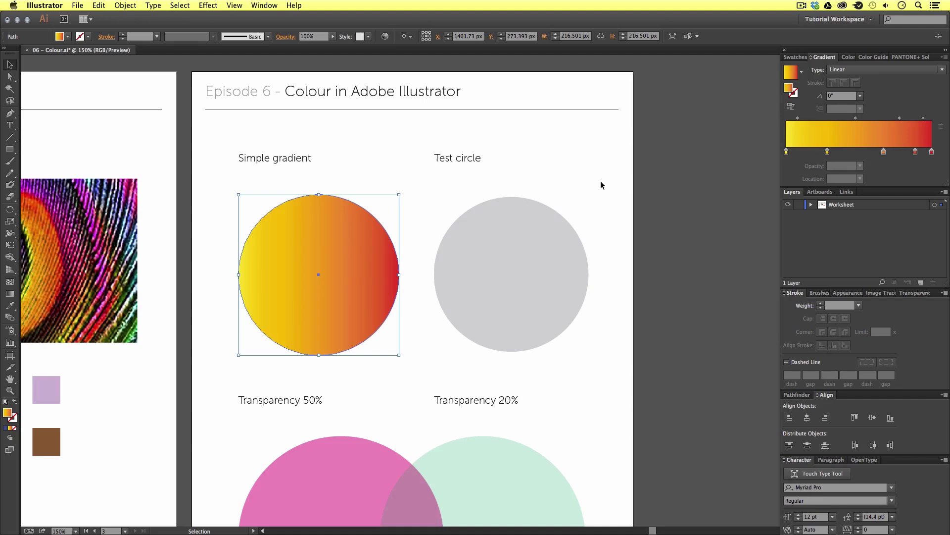
Fill the grey test circle with the yellow-to-red gradient swatch from the Swatches panel.
{"action": "left_click", "coordinate": [519, 247]}
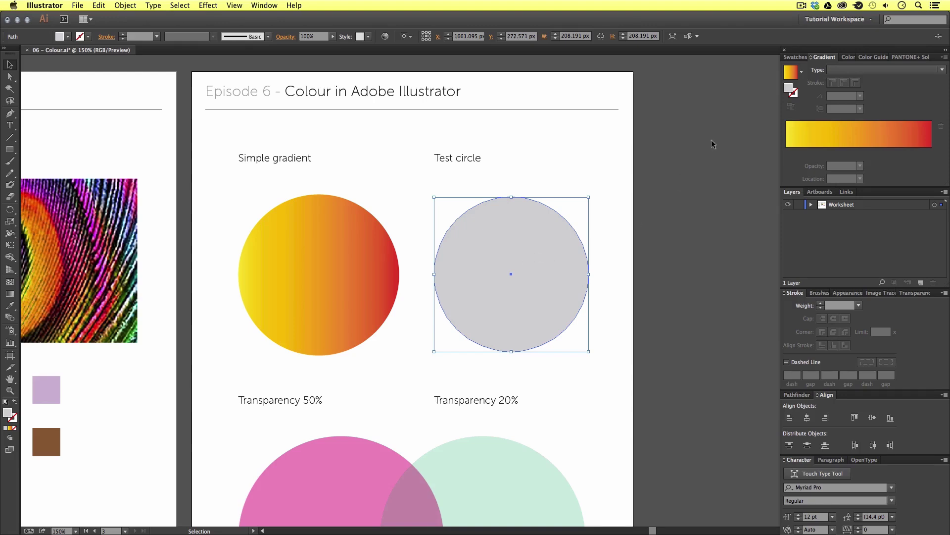
{"action": "left_click", "coordinate": [793, 57]}
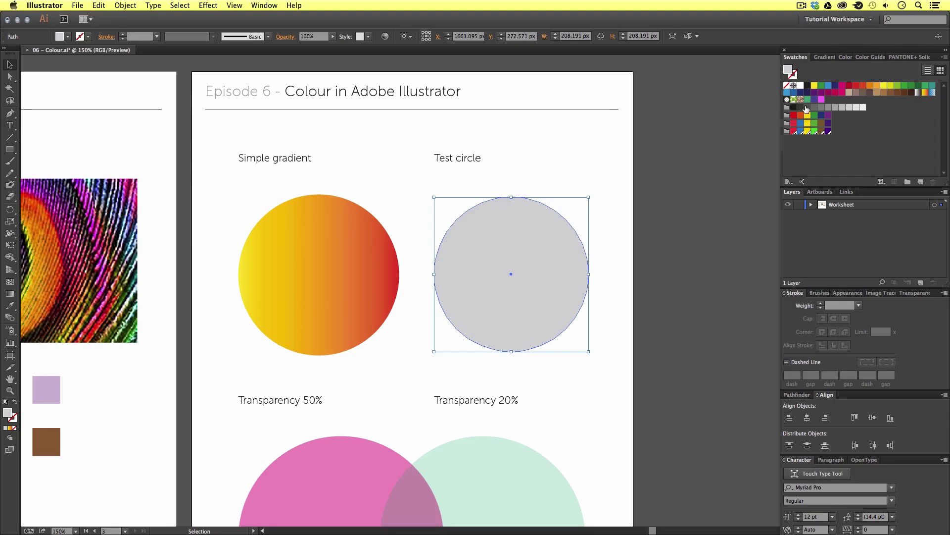
{"action": "left_click", "coordinate": [925, 93]}
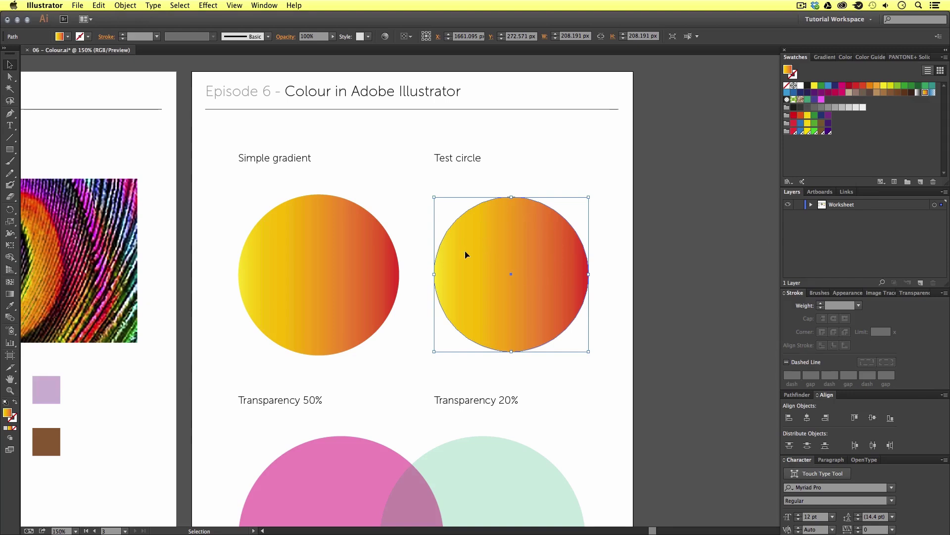
Redirect the test circle's linear gradient with the Gradient tool, ending with a short diagonal across its centre at about -32.4°.
{"action": "left_click", "coordinate": [824, 57]}
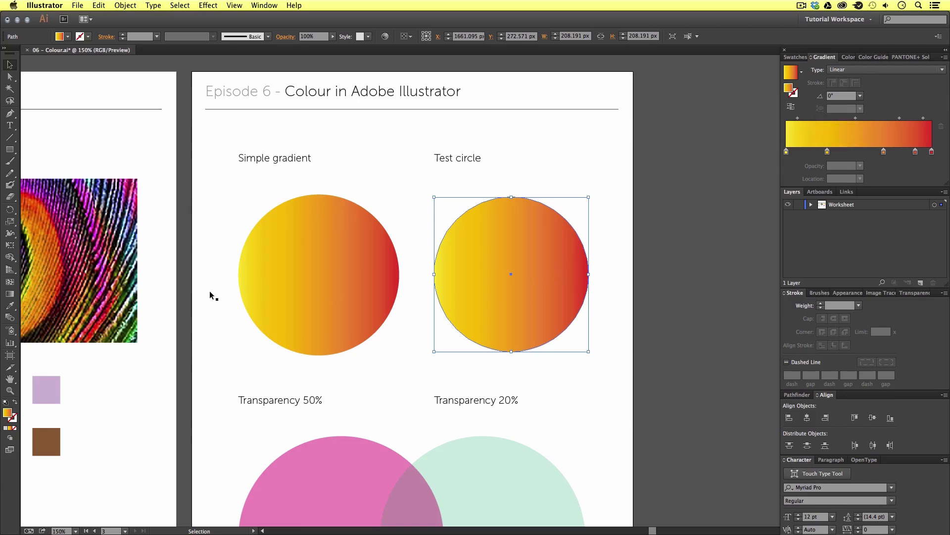
{"action": "left_click", "coordinate": [10, 294]}
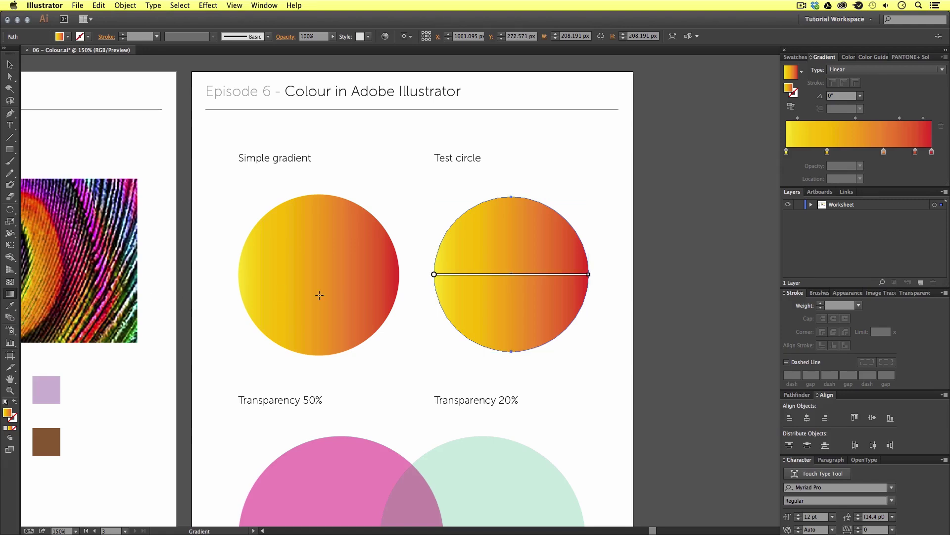
{"action": "mouse_move", "coordinate": [493, 281]}
{"action": "left_click_drag", "start_coordinate": [459, 359], "coordinate": [489, 308]}
{"action": "left_click_drag", "start_coordinate": [488, 361], "coordinate": [528, 218]}
{"action": "left_click_drag", "start_coordinate": [425, 227], "coordinate": [571, 306]}
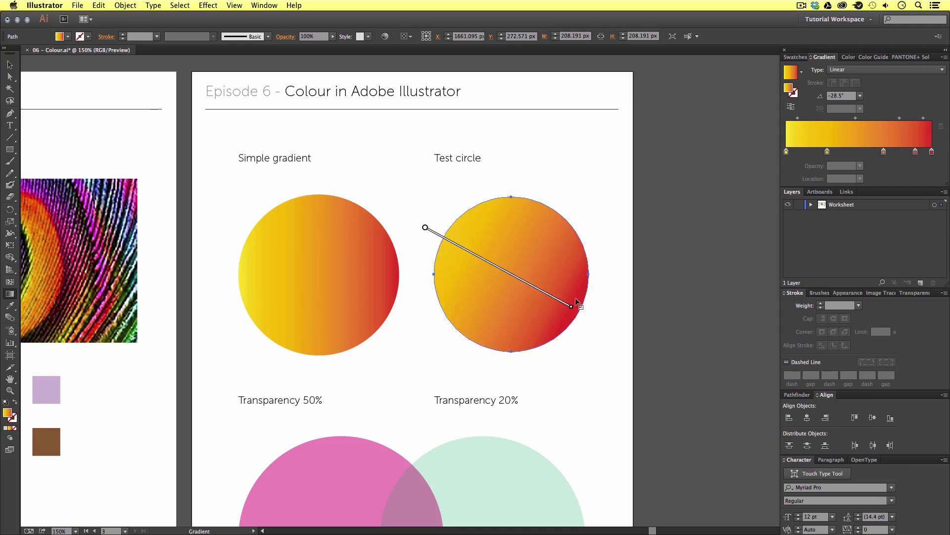
{"action": "left_click_drag", "start_coordinate": [480, 255], "coordinate": [537, 289]}
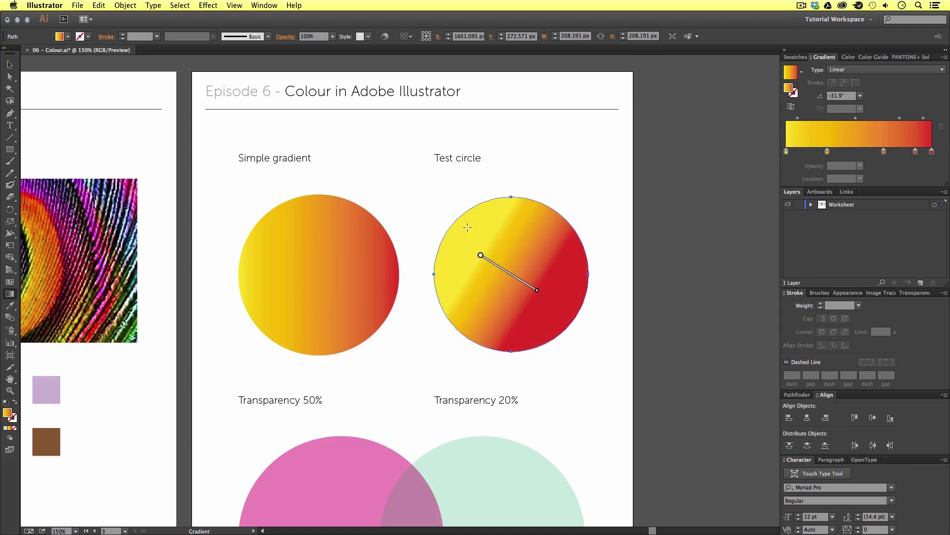
{"action": "left_click_drag", "start_coordinate": [468, 246], "coordinate": [537, 290]}
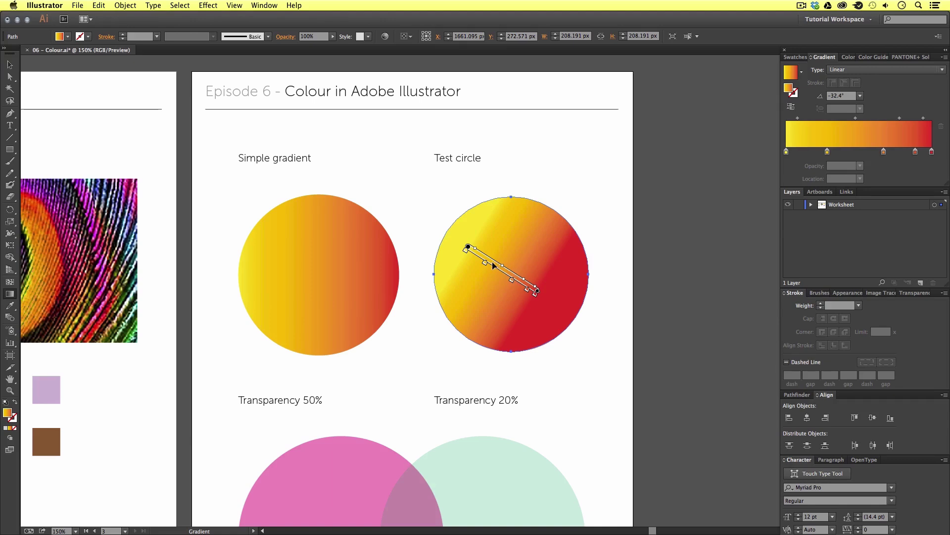
Remove the amber stop from the test circle's gradient, and move the orange and inner red stops closer to the yellow end.
{"action": "left_click_drag", "start_coordinate": [485, 265], "coordinate": [478, 281]}
{"action": "mouse_move", "coordinate": [492, 269]}
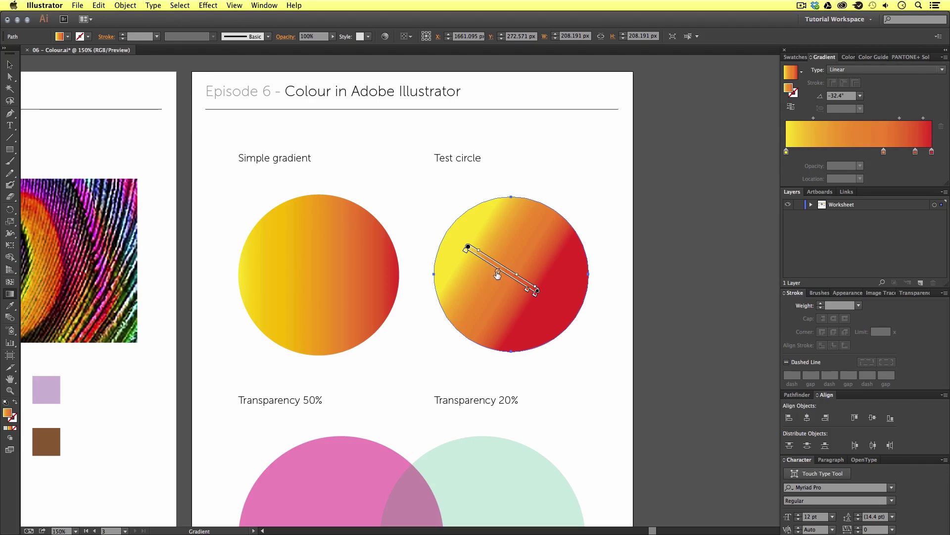
{"action": "left_click_drag", "start_coordinate": [512, 276], "coordinate": [487, 264]}
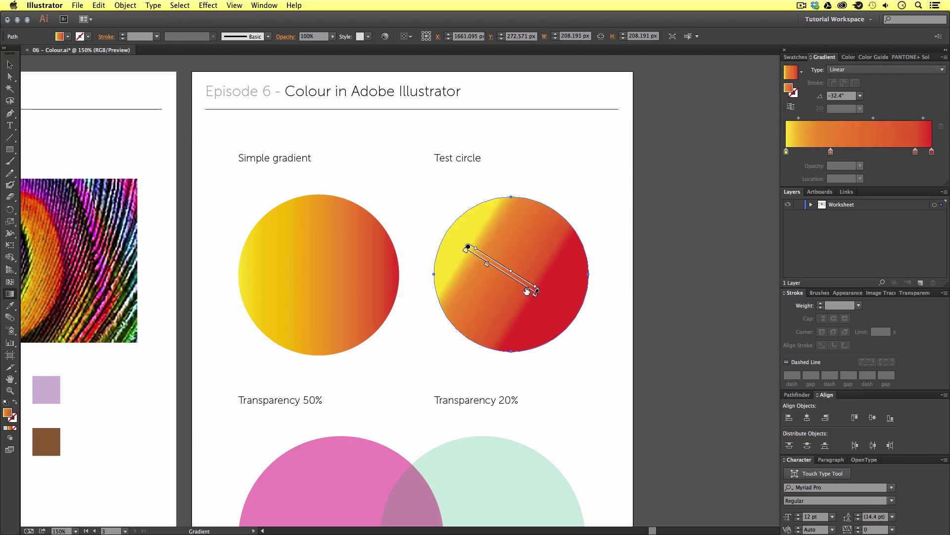
{"action": "left_click_drag", "start_coordinate": [528, 291], "coordinate": [513, 283]}
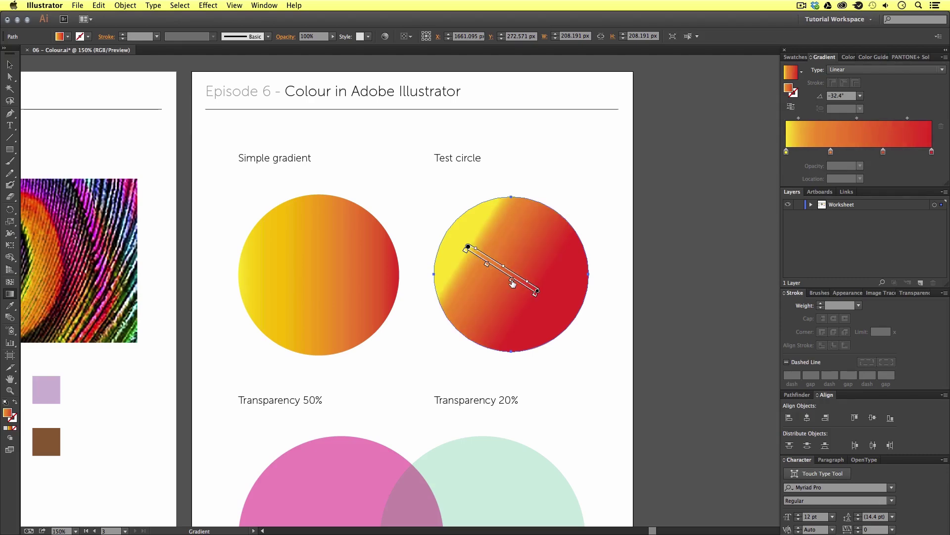
Recolour the test circle's first gradient stop green and its second stop yellow using swatches.
{"action": "double_click", "coordinate": [468, 249]}
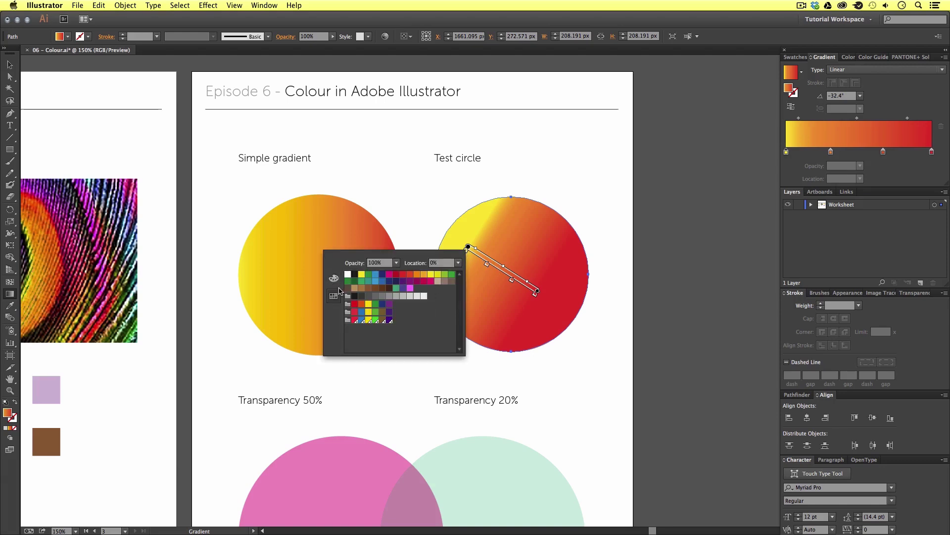
{"action": "left_click", "coordinate": [446, 276]}
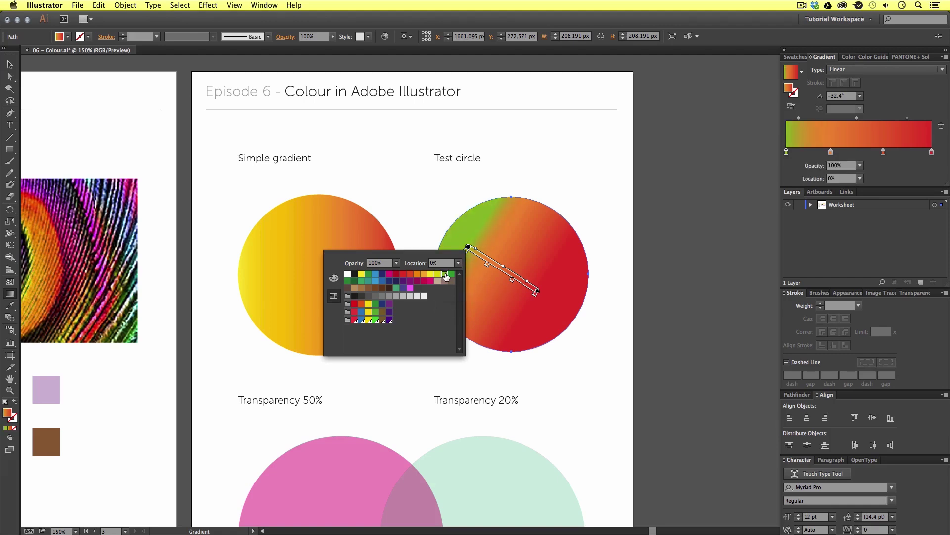
{"action": "left_click", "coordinate": [475, 258]}
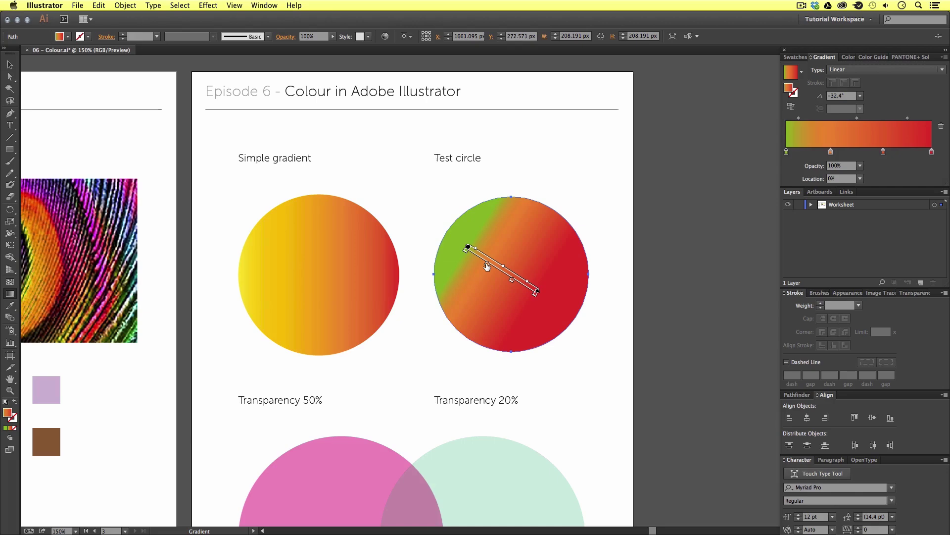
{"action": "double_click", "coordinate": [487, 266]}
{"action": "left_click", "coordinate": [381, 288]}
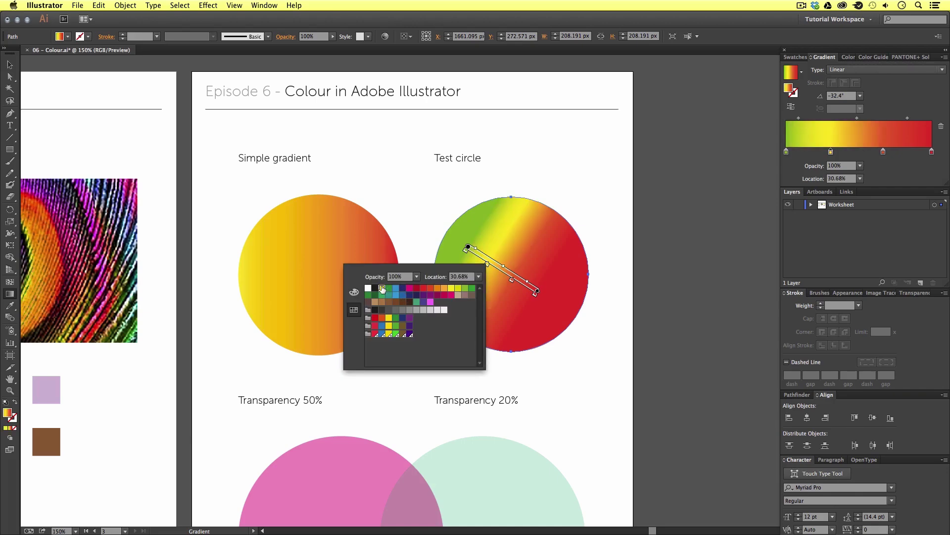
{"action": "left_click", "coordinate": [493, 276]}
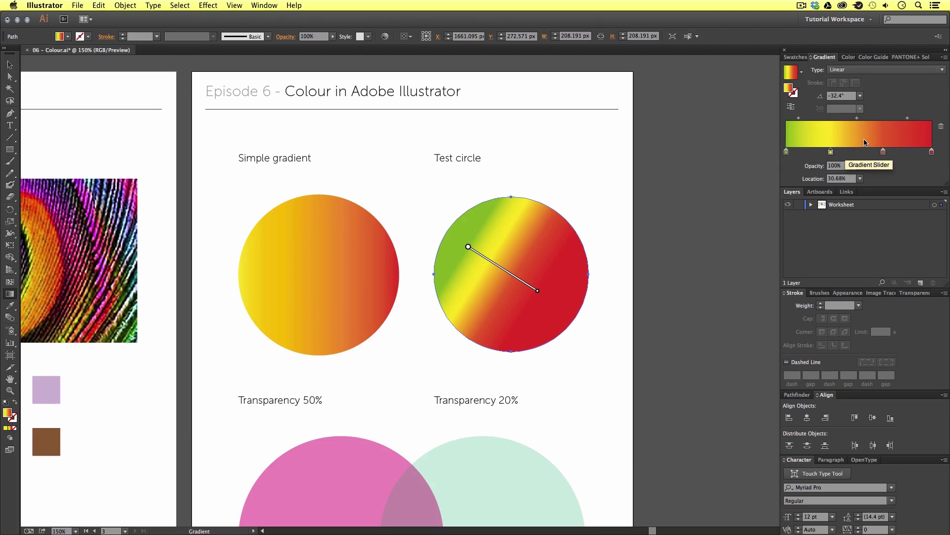
Change the test circle's gradient type to Radial, reverse its colour order, and deselect the circle.
{"action": "left_click", "coordinate": [847, 71]}
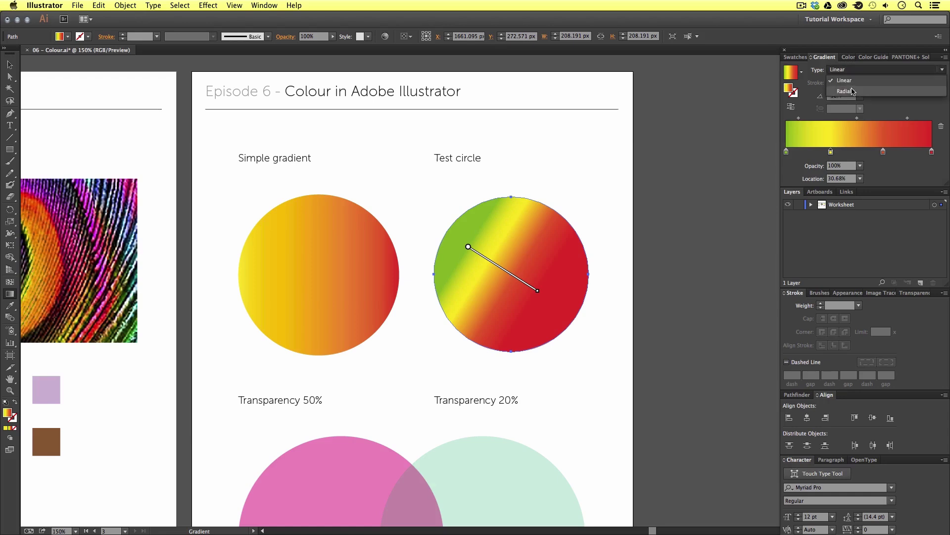
{"action": "left_click", "coordinate": [853, 91]}
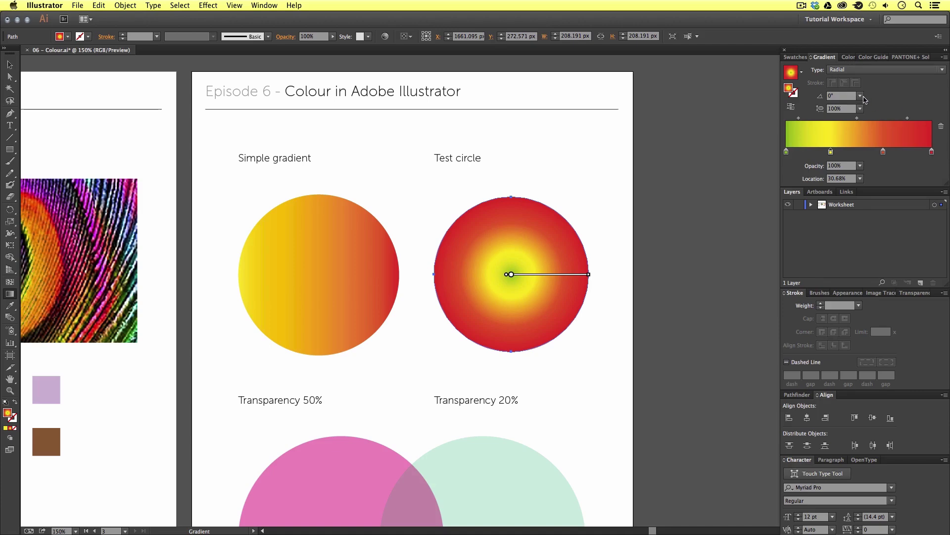
{"action": "left_click", "coordinate": [811, 58]}
{"action": "left_click", "coordinate": [813, 59]}
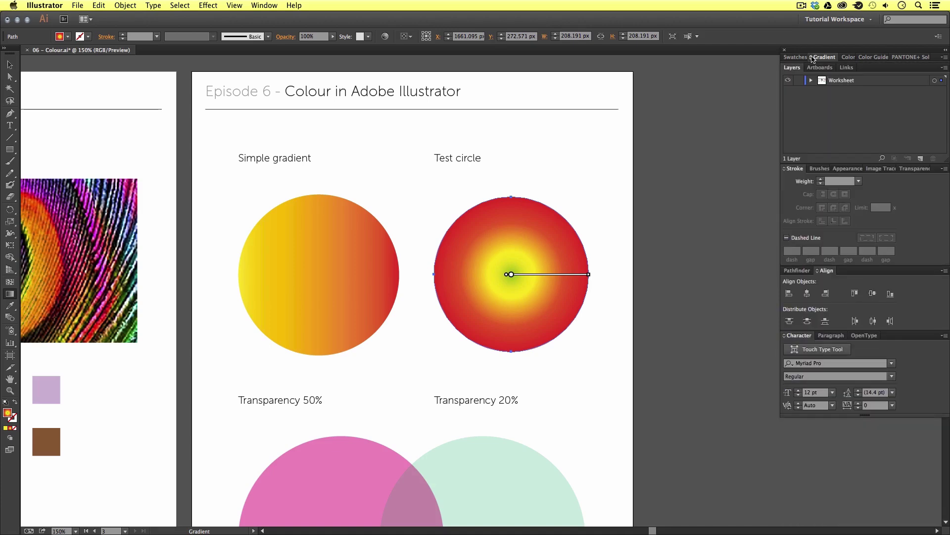
{"action": "left_click", "coordinate": [812, 58]}
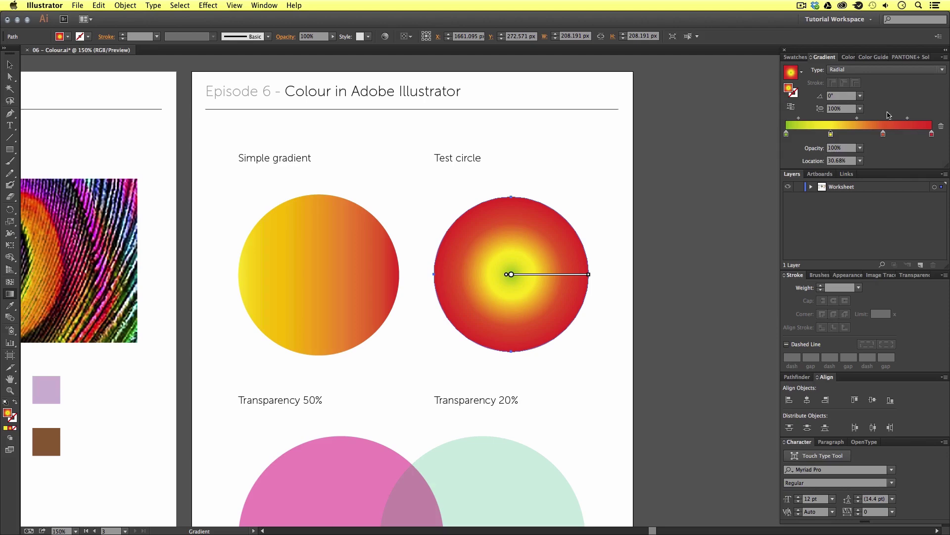
{"action": "left_click", "coordinate": [791, 106]}
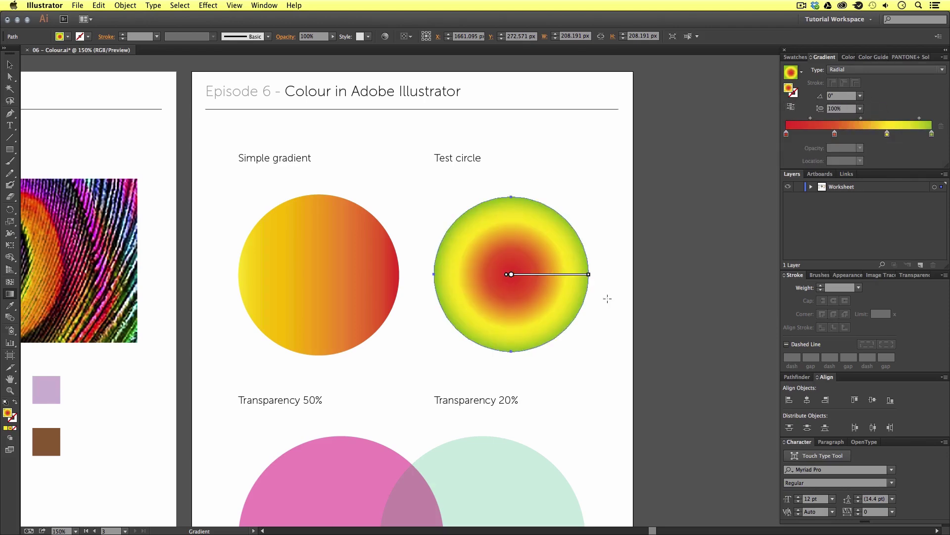
{"action": "key", "text": "v"}
{"action": "left_click", "coordinate": [662, 294]}
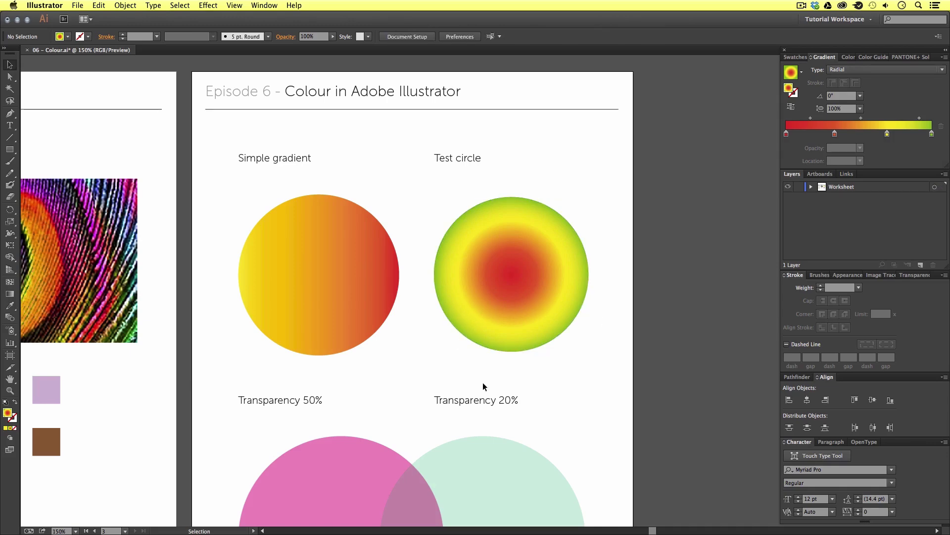
Show the Transparency panel and set the opacity of the magenta circle under Transparency 50% to 80%.
{"action": "scroll", "coordinate": [483, 365], "scroll_direction": "down", "scroll_amount": 10}
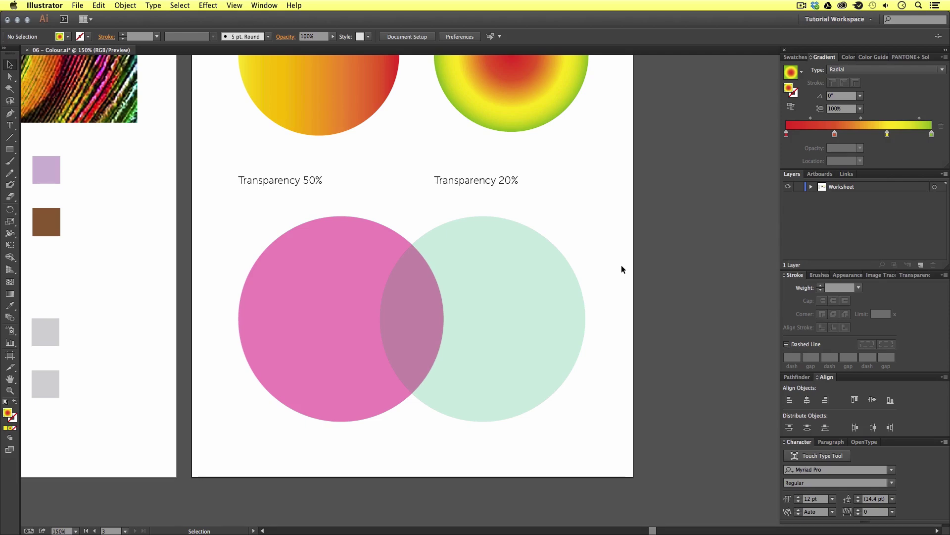
{"action": "left_click", "coordinate": [910, 276]}
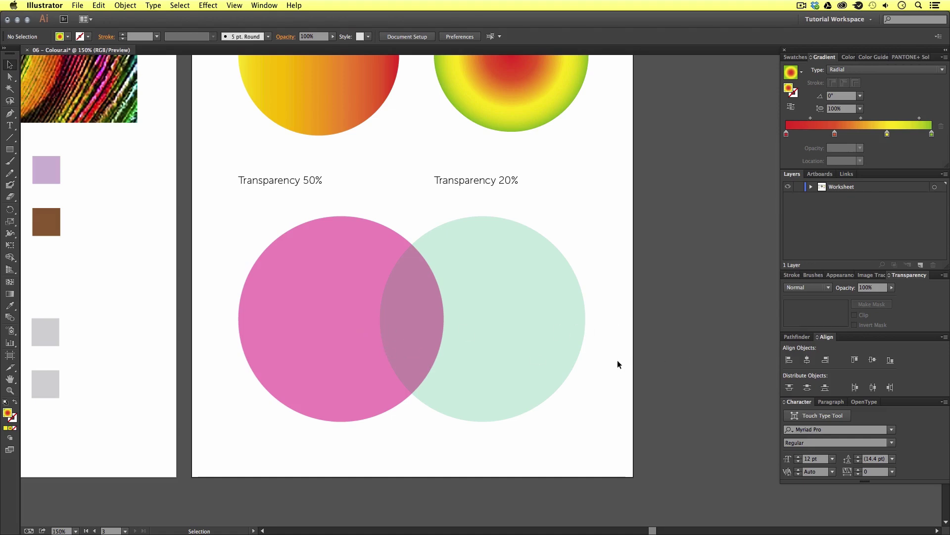
{"action": "left_click", "coordinate": [353, 245]}
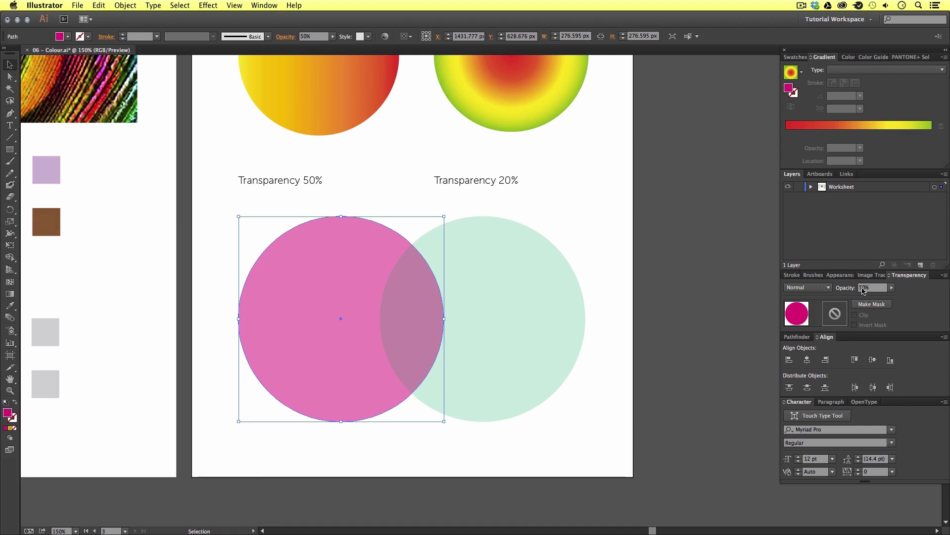
{"action": "left_click", "coordinate": [892, 288]}
{"action": "mouse_move", "coordinate": [874, 298]}
{"action": "left_mouse_down"}
{"action": "mouse_move", "coordinate": [883, 297]}
{"action": "mouse_move", "coordinate": [858, 298]}
{"action": "mouse_move", "coordinate": [871, 298]}
{"action": "left_mouse_up"}
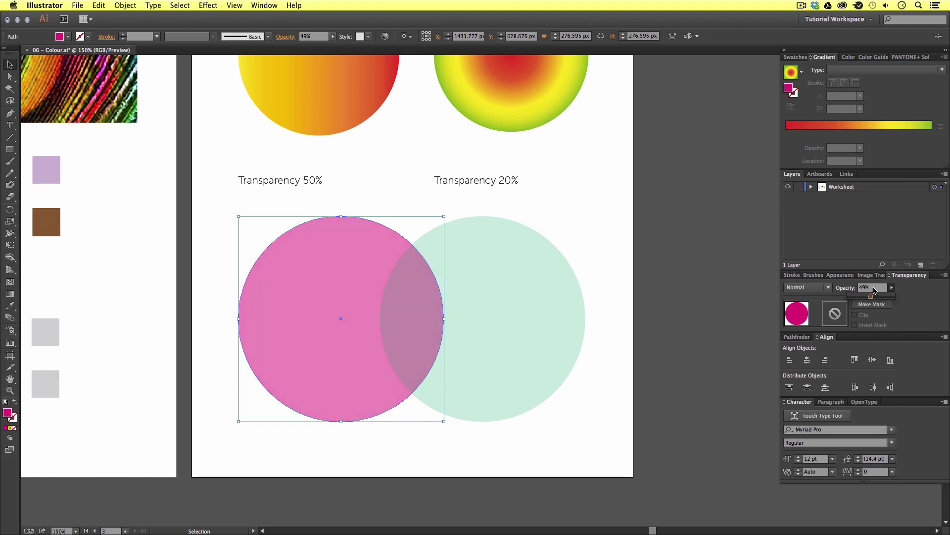
{"action": "left_click", "coordinate": [853, 287]}
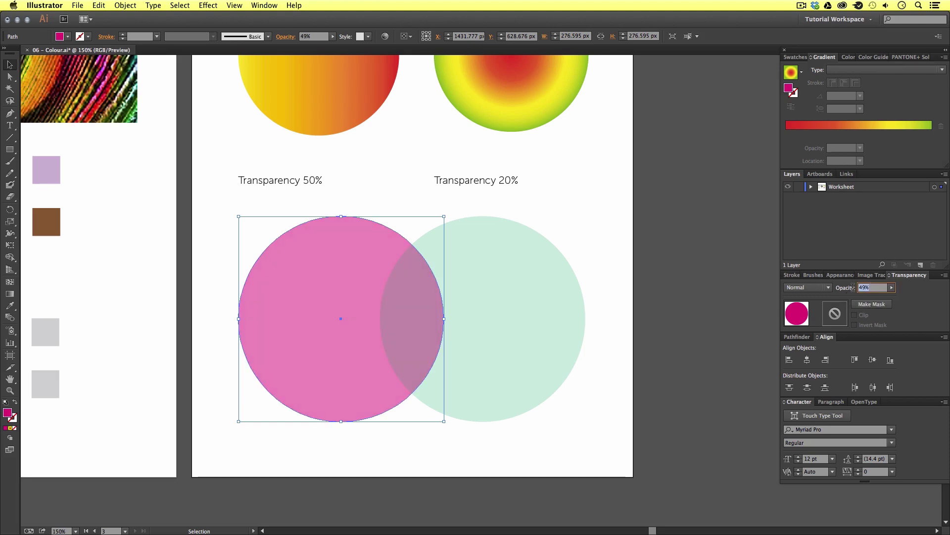
{"action": "type", "text": "80"}
{"action": "key", "text": "Return"}
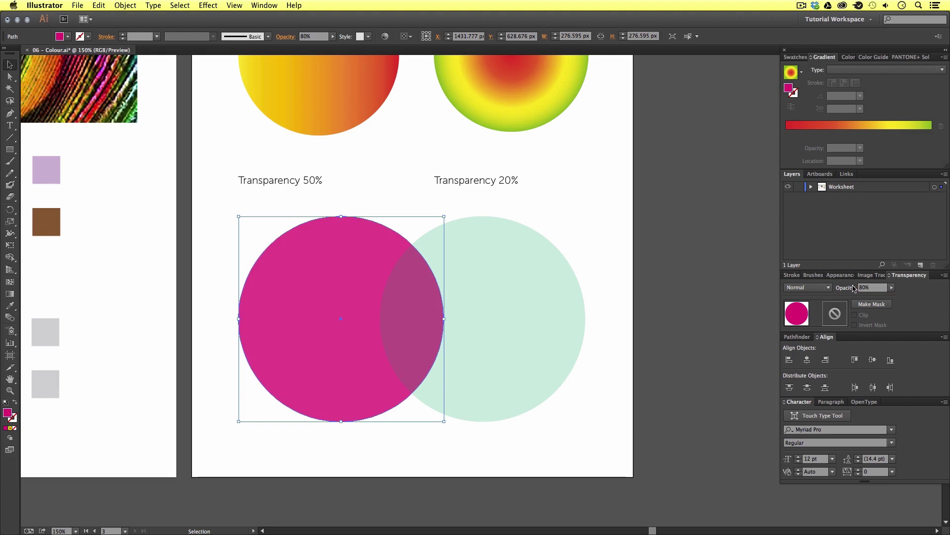
Set the opacity of the overlapping green circle to 70% and deselect it.
{"action": "left_click", "coordinate": [535, 266]}
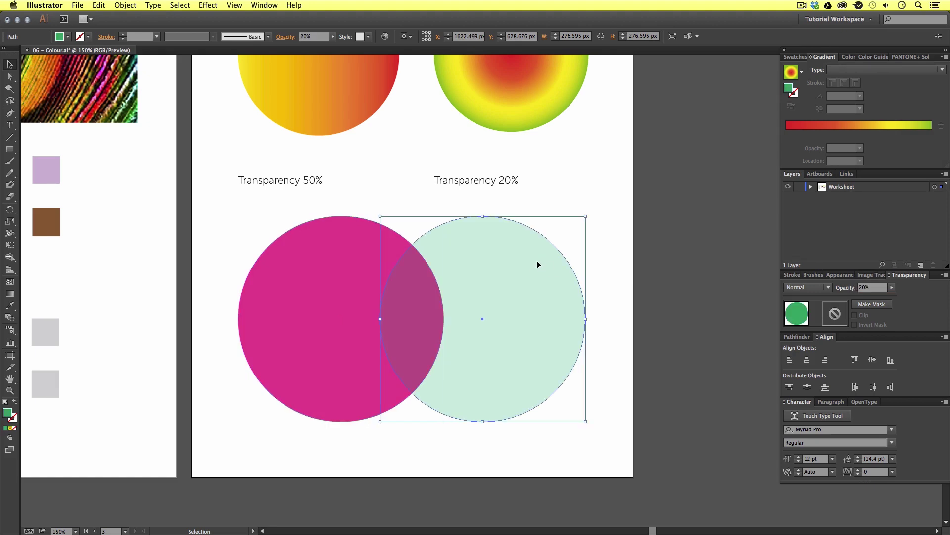
{"action": "left_click", "coordinate": [875, 288]}
{"action": "type", "text": "70"}
{"action": "key", "text": "Return"}
{"action": "left_click", "coordinate": [660, 257]}
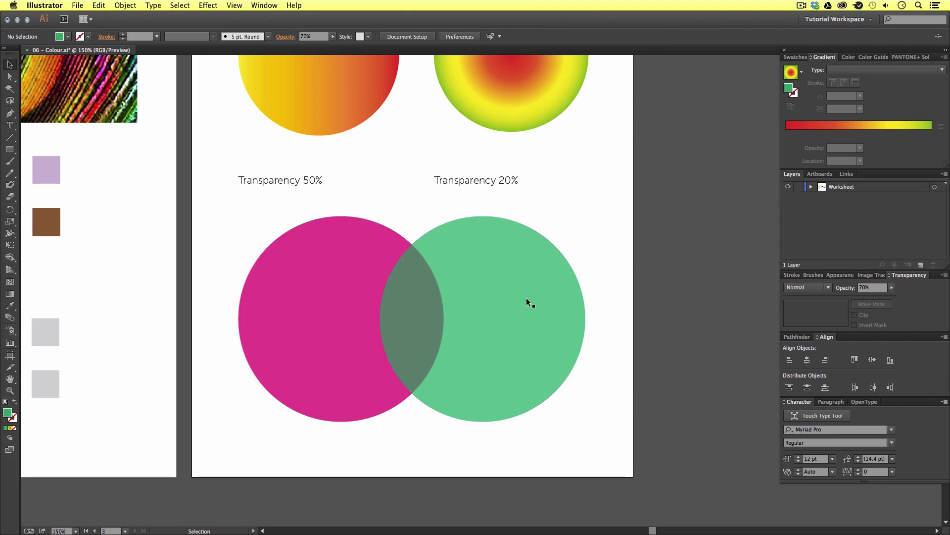
Review all three artboards with the colour, gradient and transparency examples, and return to the Selection tool.
{"action": "key", "text": "z"}
{"action": "left_click", "coordinate": [414, 206], "text": "alt"}
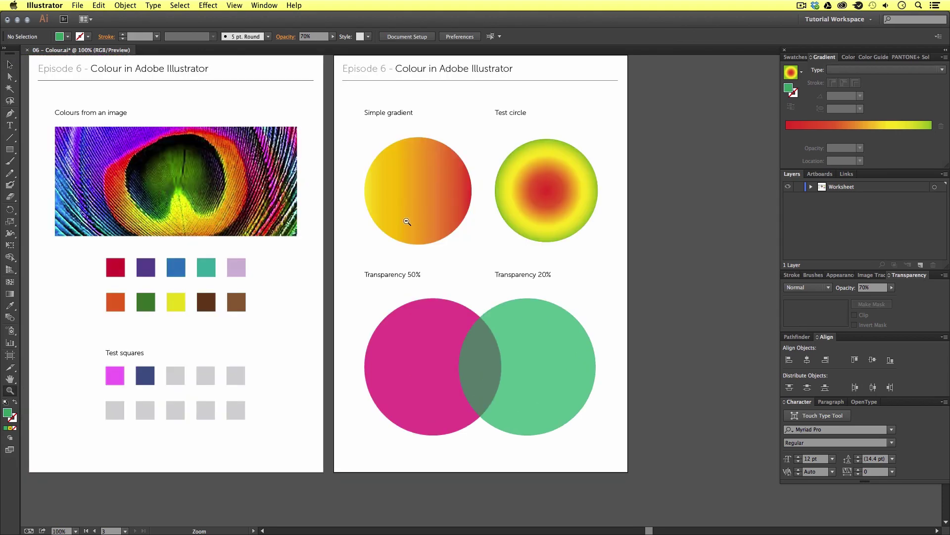
{"action": "left_click", "coordinate": [406, 237], "text": "alt"}
{"action": "scroll", "coordinate": [461, 275], "scroll_direction": "left", "scroll_amount": 5}
{"action": "scroll", "coordinate": [460, 276], "scroll_direction": "down", "scroll_amount": 2}
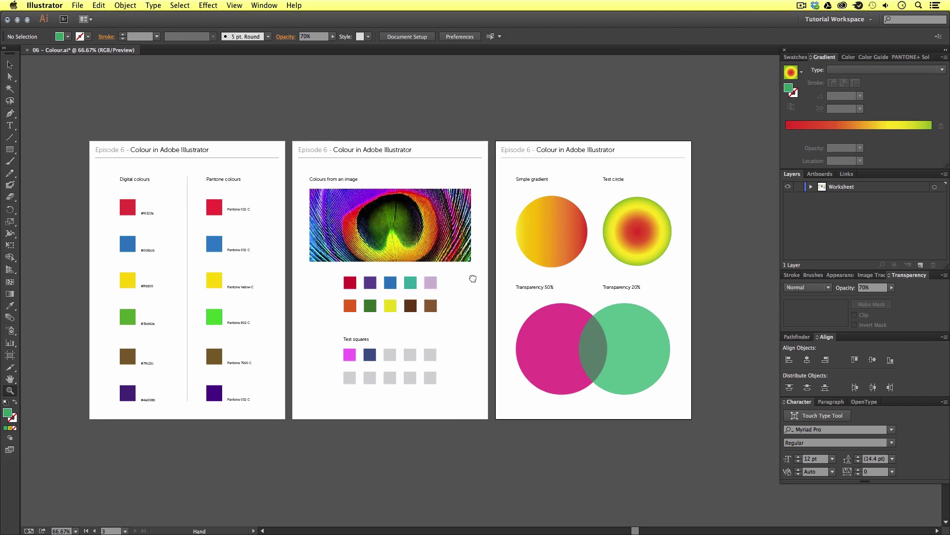
{"action": "left_click", "coordinate": [451, 287]}
{"action": "key", "text": "space"}
{"action": "left_click_drag", "start_coordinate": [515, 284], "coordinate": [432, 285]}
{"action": "key", "text": "v"}
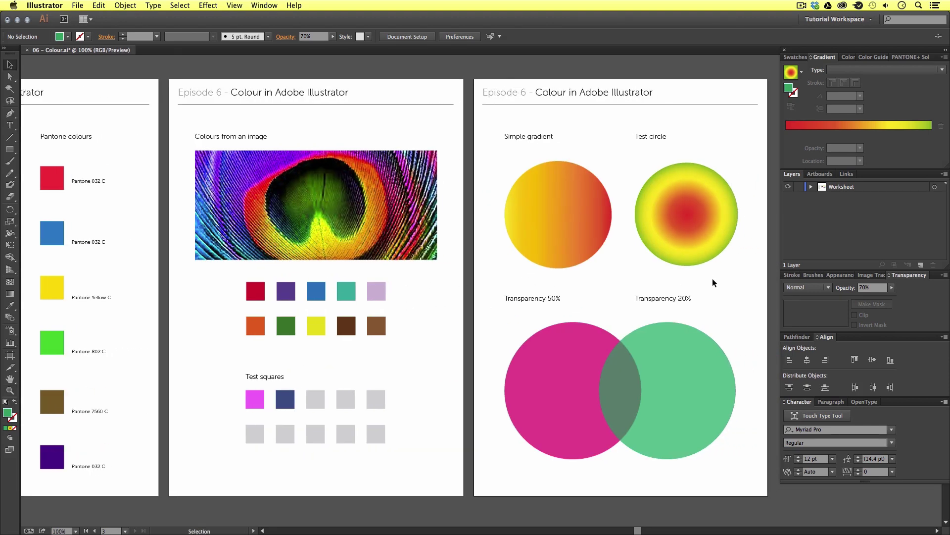